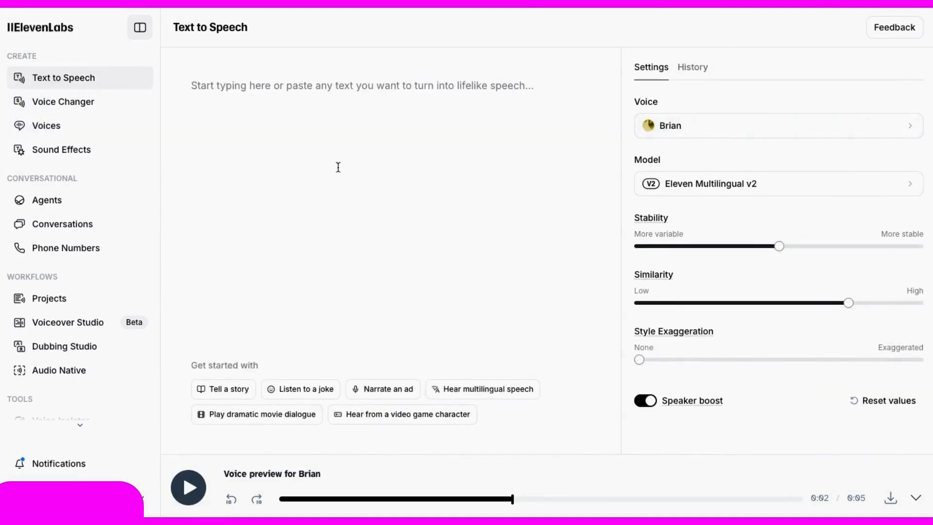
Enter "Welcome, space cadets! Today, we’re blasting off into outer space! 🚀 Are you ready? Let’s start the countdown—5, 4, 3..." and generate the speech.
{"action": "type", "text": "Welcome, space cadets! Today, we’re blasting off into outer space! 🚀 Are you ready? Let’s start the countdown—5, 4, 3..."}
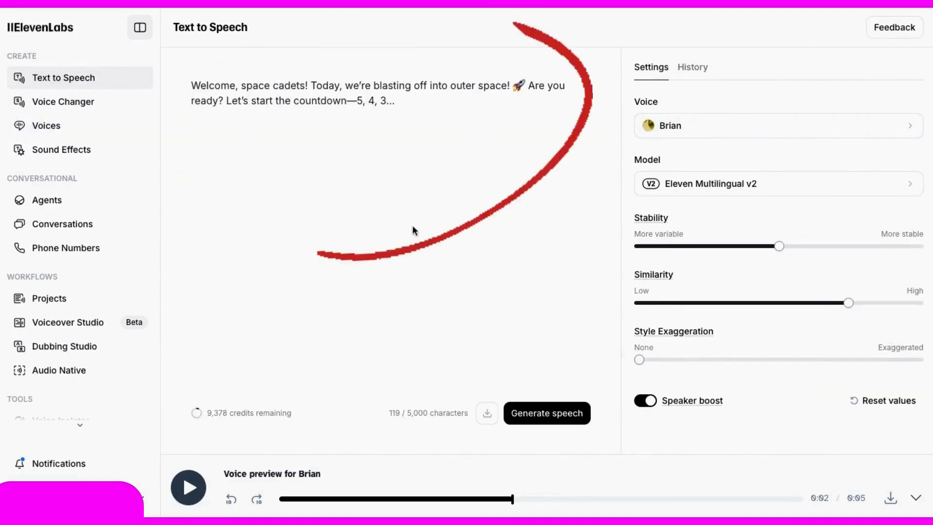
{"action": "left_click", "coordinate": [537, 414]}
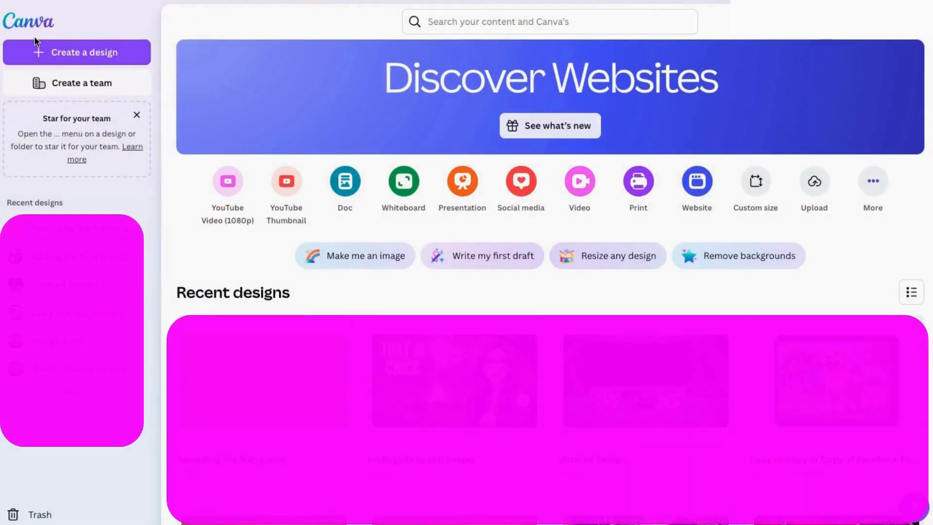
Switch to Canva, create a YouTube Video (1080p) design and add two more blank pages after the first one.
{"action": "left_click", "coordinate": [227, 182]}
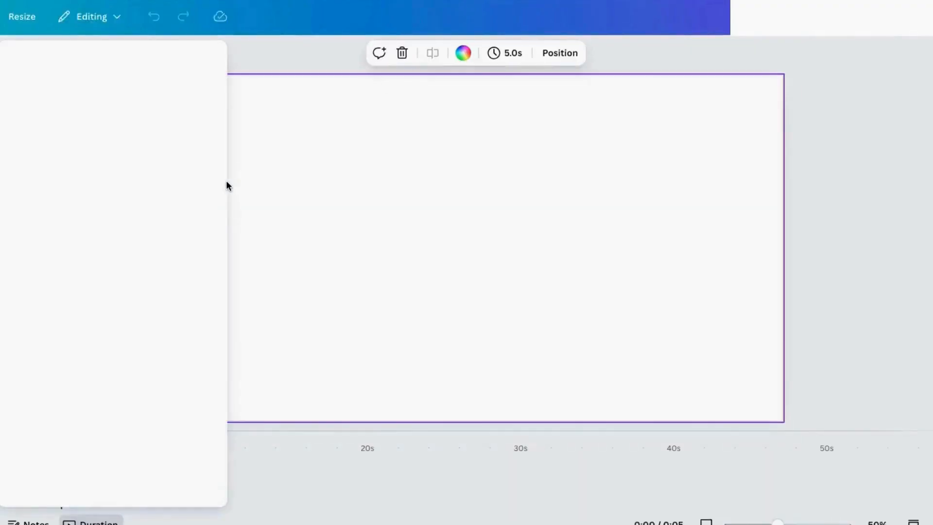
{"action": "left_click", "coordinate": [873, 304]}
{"action": "left_click", "coordinate": [175, 481]}
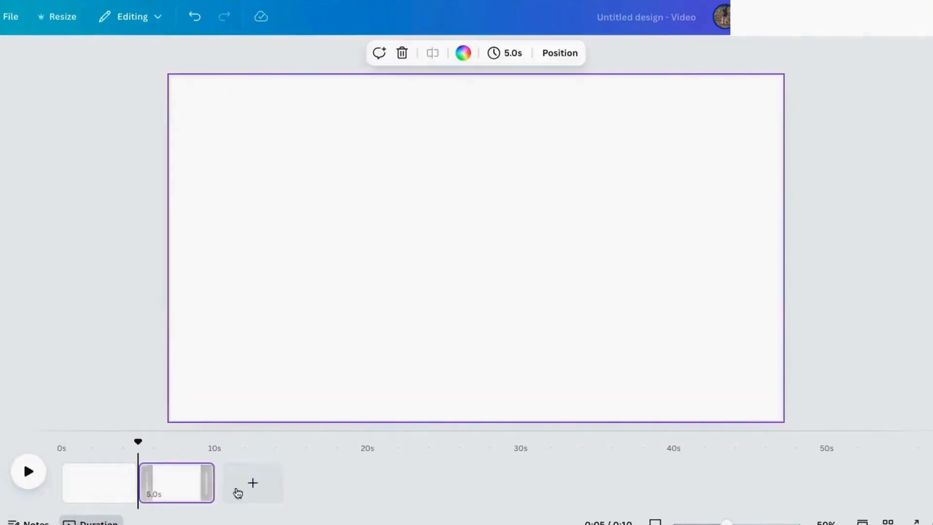
{"action": "left_click", "coordinate": [237, 489]}
{"action": "left_click", "coordinate": [103, 480]}
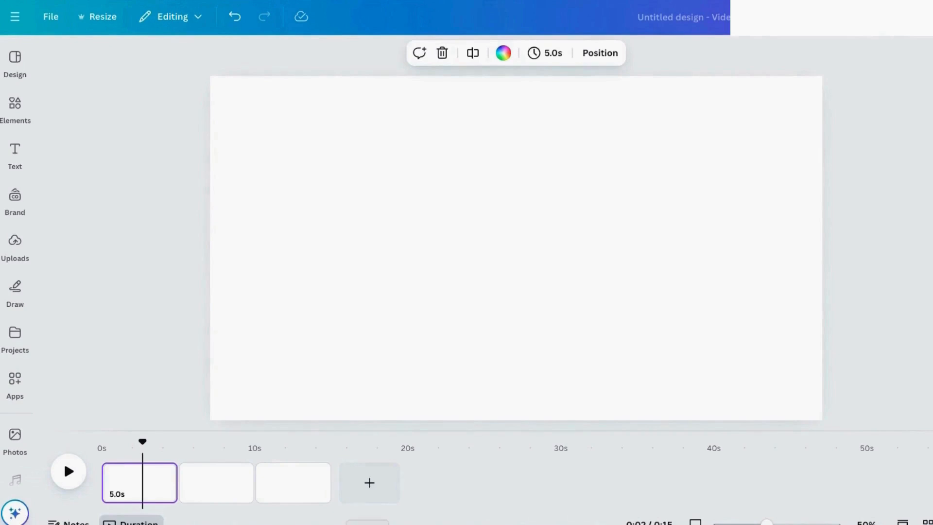
Add the uploaded countdown.mp3 audio to the timeline and extend the first page to 9.2 s.
{"action": "left_click", "coordinate": [25, 247]}
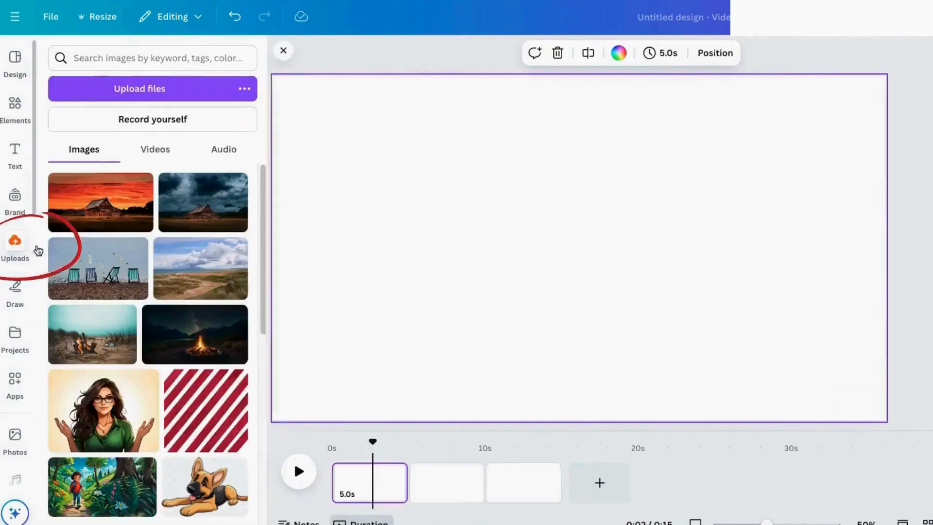
{"action": "left_click", "coordinate": [224, 151]}
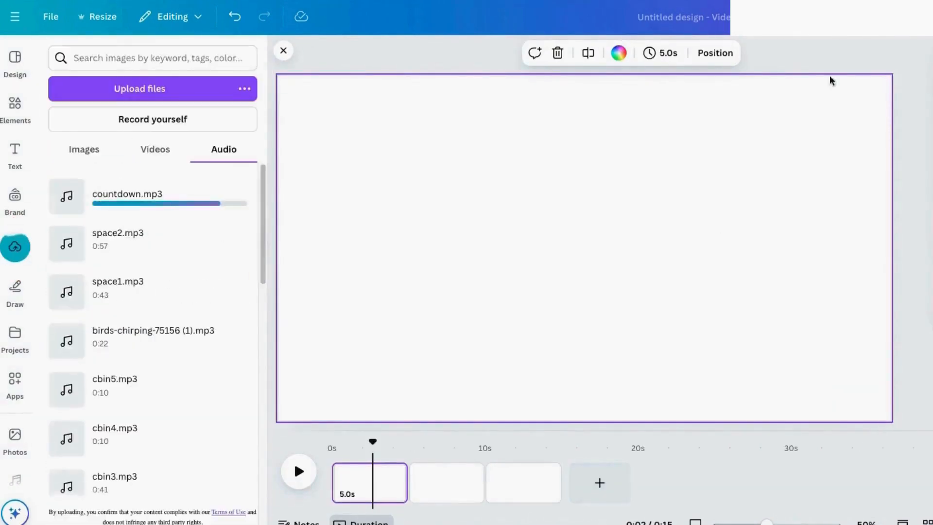
{"action": "left_click", "coordinate": [100, 241]}
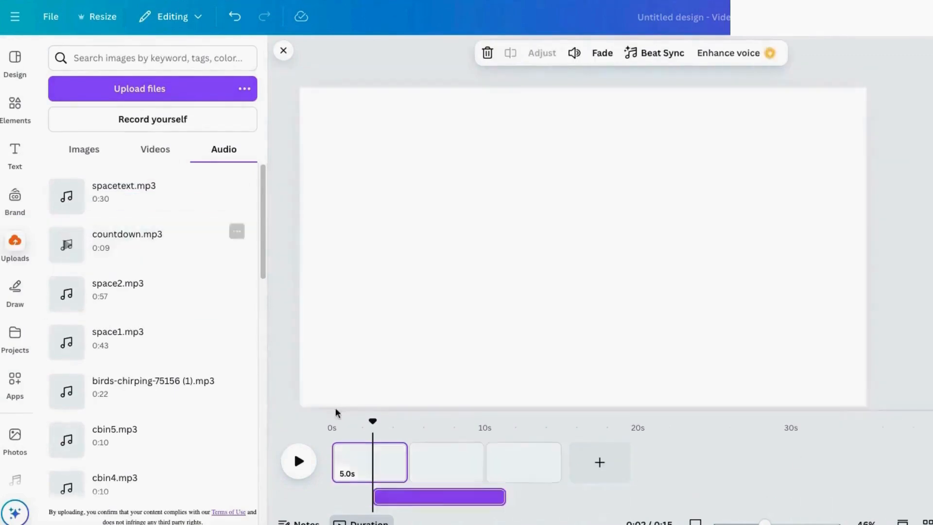
{"action": "left_click_drag", "start_coordinate": [429, 461], "coordinate": [474, 461]}
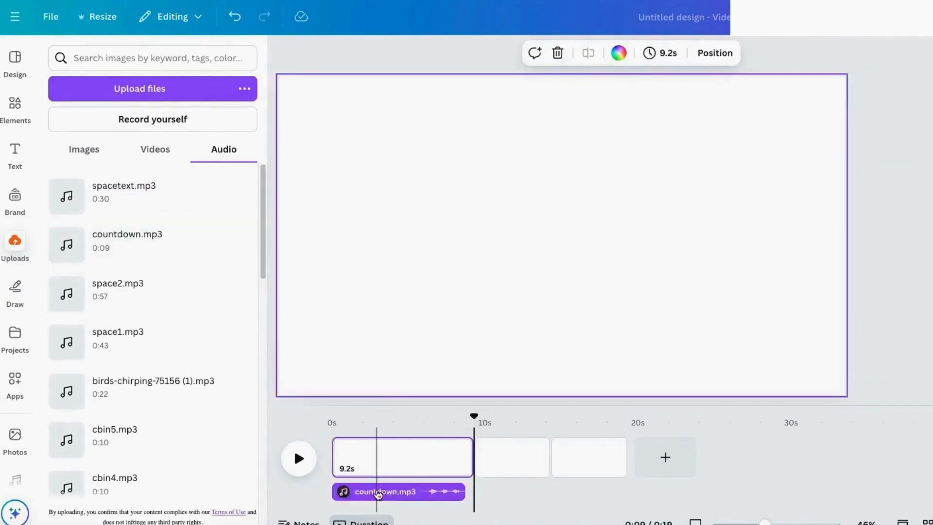
Raise the volume of the countdown.mp3 clip to 120.
{"action": "right_click", "coordinate": [379, 490]}
{"action": "left_click", "coordinate": [406, 419]}
{"action": "left_click_drag", "start_coordinate": [517, 127], "coordinate": [523, 127]}
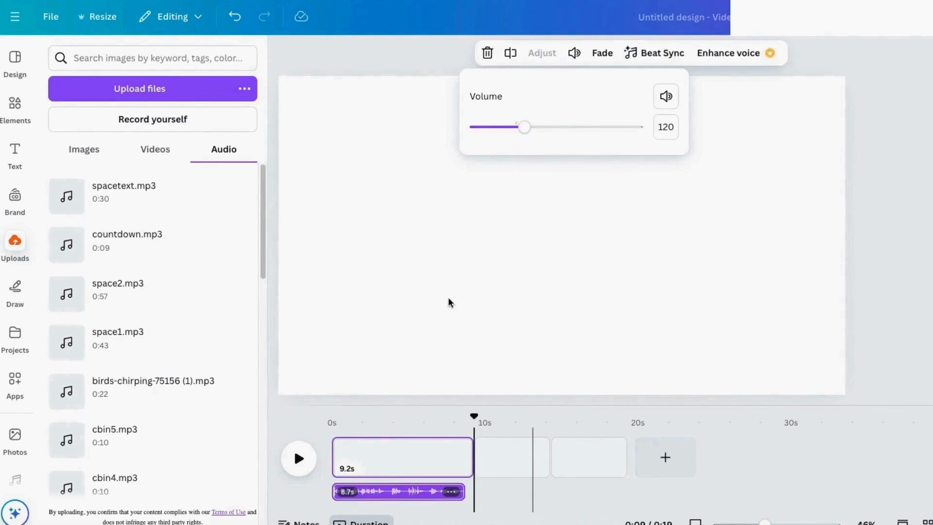
Extend the second page to 49.8 s and add the uploaded spacetext.mp3 audio to it at volume 120.
{"action": "left_click", "coordinate": [507, 460]}
{"action": "left_click_drag", "start_coordinate": [548, 460], "coordinate": [914, 459]}
{"action": "left_click", "coordinate": [109, 192]}
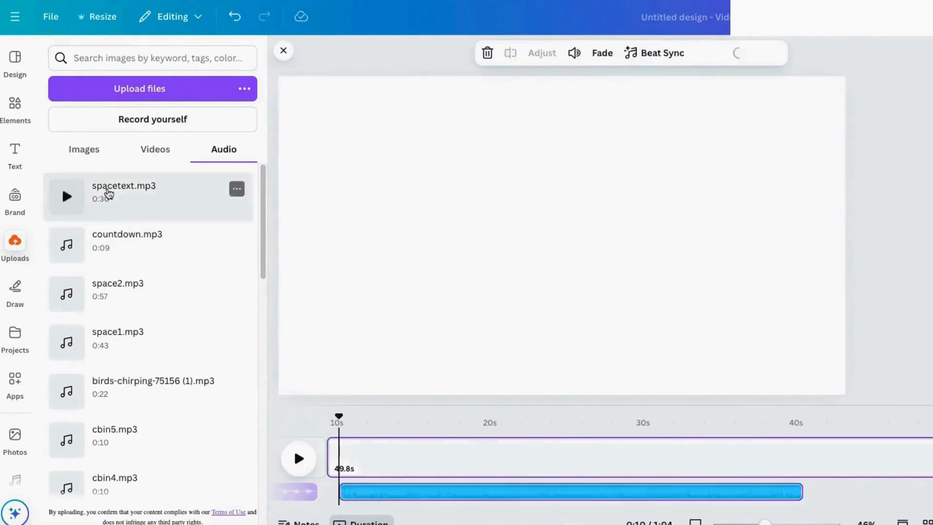
{"action": "left_click", "coordinate": [574, 52]}
{"action": "left_click_drag", "start_coordinate": [514, 127], "coordinate": [523, 127]}
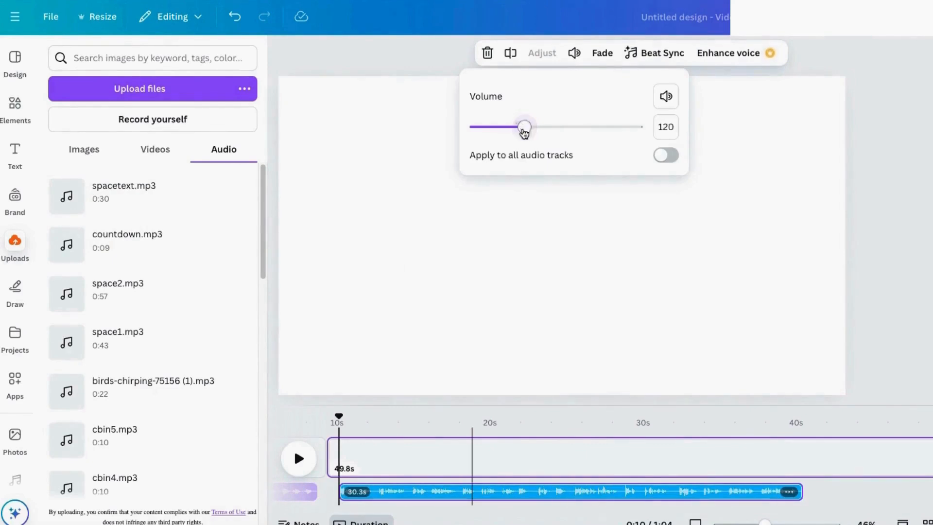
Shift the countdown.mp3 clip slightly later from the start of the timeline.
{"action": "left_click", "coordinate": [841, 492]}
{"action": "left_click_drag", "start_coordinate": [389, 509], "coordinate": [313, 509]}
{"action": "left_click", "coordinate": [354, 417]}
{"action": "left_click_drag", "start_coordinate": [363, 491], "coordinate": [366, 492]}
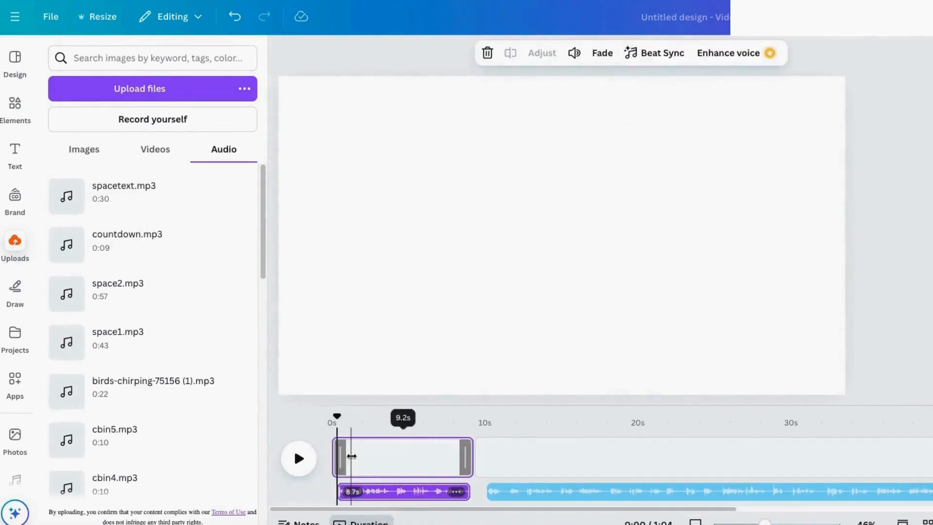
Bring up the lesson script and read the teacher's opening lines to find out what visuals the first scene needs.
{"action": "left_click_drag", "start_coordinate": [1, 29], "coordinate": [200, 96]}
{"action": "scroll", "coordinate": [360, 223], "scroll_direction": "up", "scroll_amount": 4}
{"action": "scroll", "coordinate": [341, 252], "scroll_direction": "up", "scroll_amount": 2}
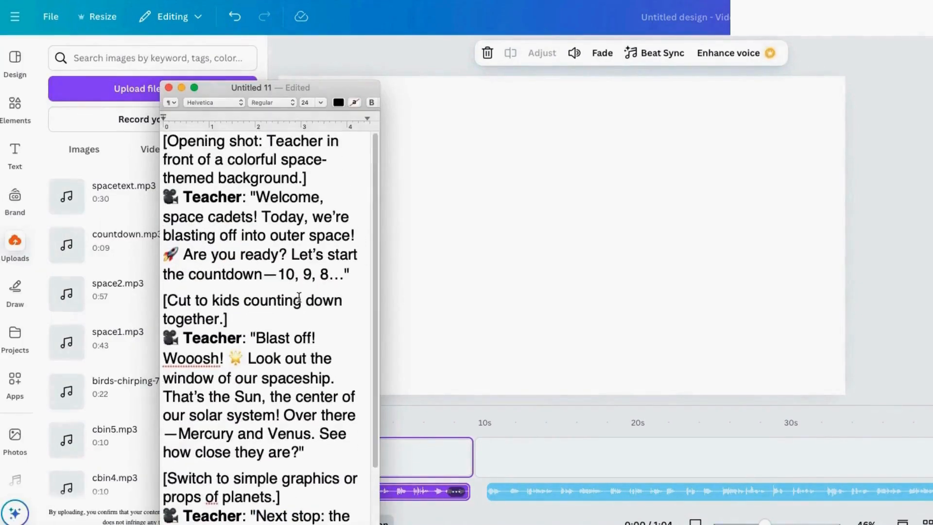
{"action": "left_click_drag", "start_coordinate": [256, 195], "coordinate": [354, 272]}
{"action": "left_click_drag", "start_coordinate": [284, 88], "coordinate": [1, 30]}
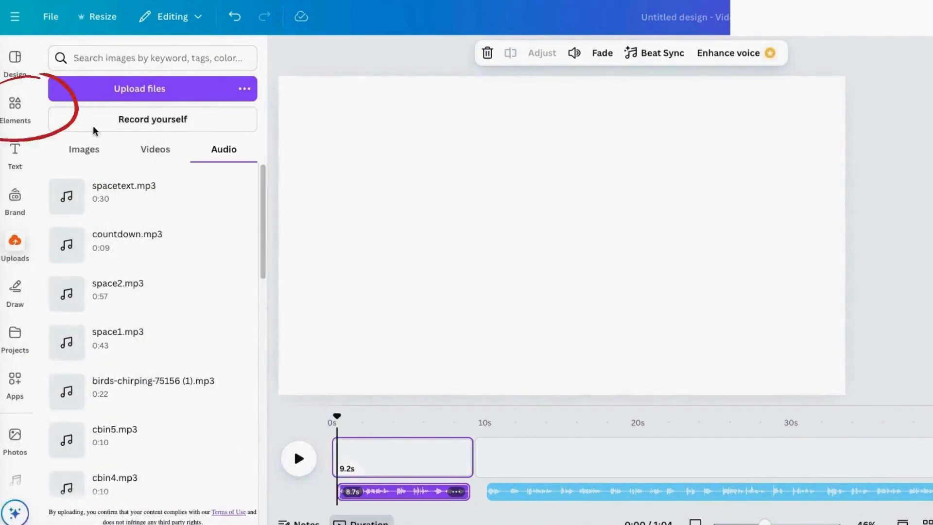
Search the elements for "spaceship interior" and browse the graphics and video results.
{"action": "left_click", "coordinate": [15, 107]}
{"action": "type", "text": "spac"}
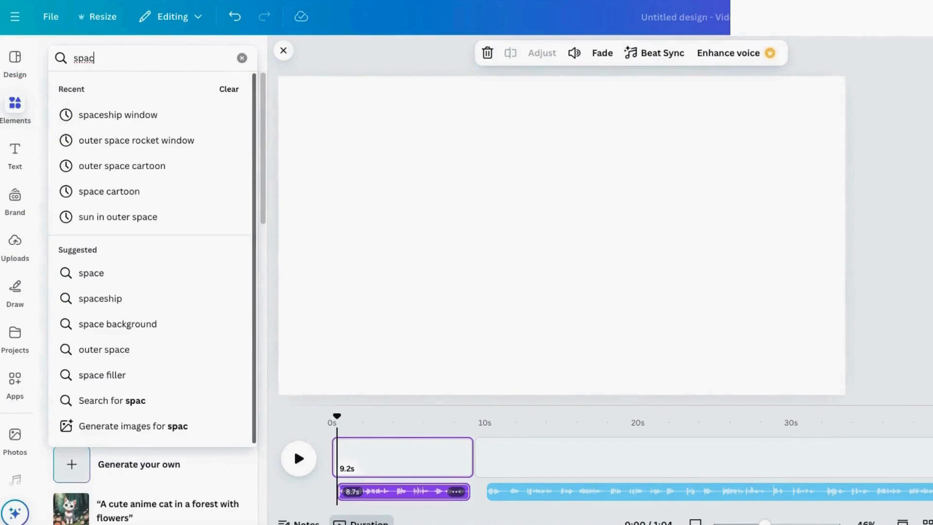
{"action": "type", "text": "eship interior"}
{"action": "key", "text": "Return"}
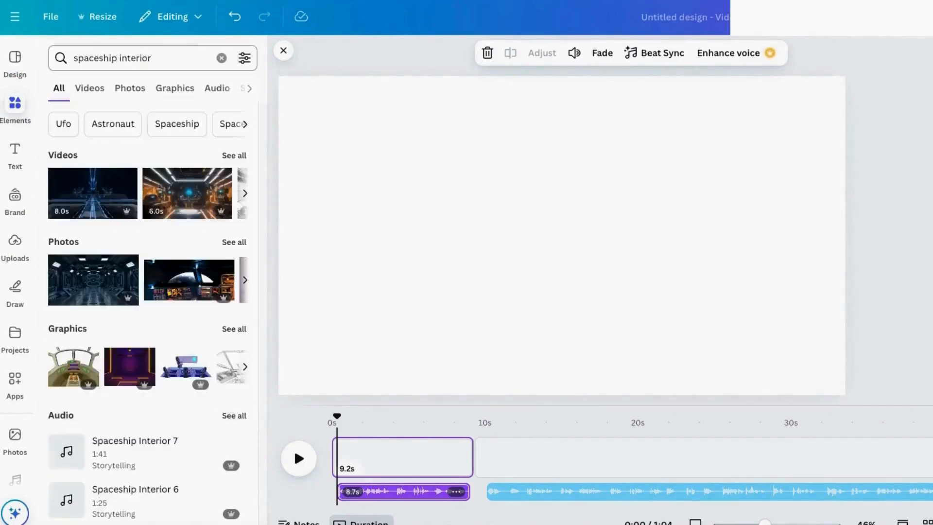
{"action": "left_click", "coordinate": [175, 88]}
{"action": "scroll", "coordinate": [198, 364], "scroll_direction": "down", "scroll_amount": 5}
{"action": "scroll", "coordinate": [198, 363], "scroll_direction": "up", "scroll_amount": 5}
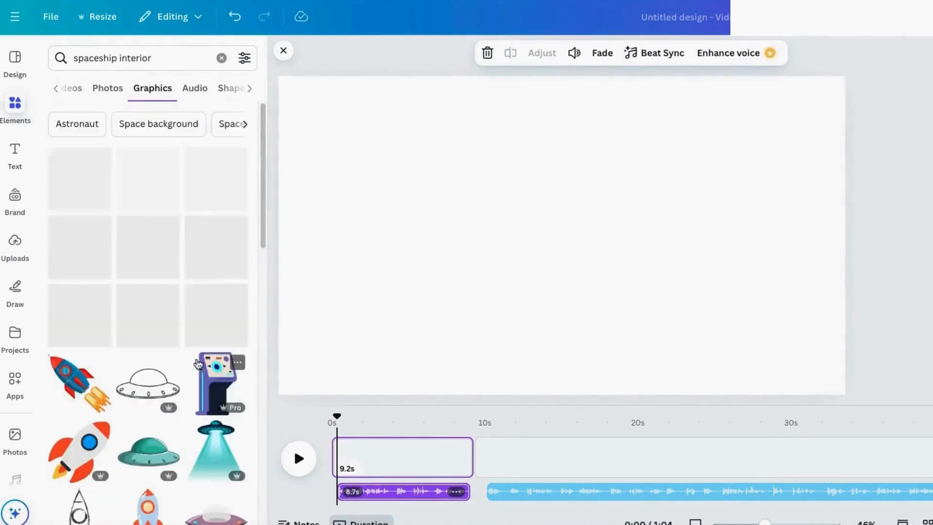
{"action": "left_click", "coordinate": [56, 88]}
{"action": "left_click", "coordinate": [95, 89]}
Search the videos for "cartoon spaceship interior" and add the 10-second blue control-panel cockpit video to the first page.
{"action": "left_click", "coordinate": [76, 58]}
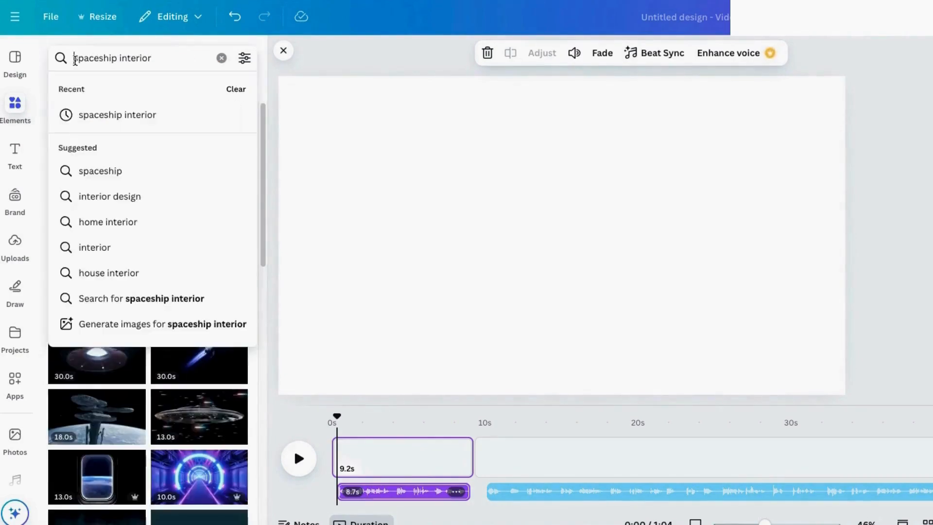
{"action": "type", "text": "cartoon"}
{"action": "key", "text": "Return"}
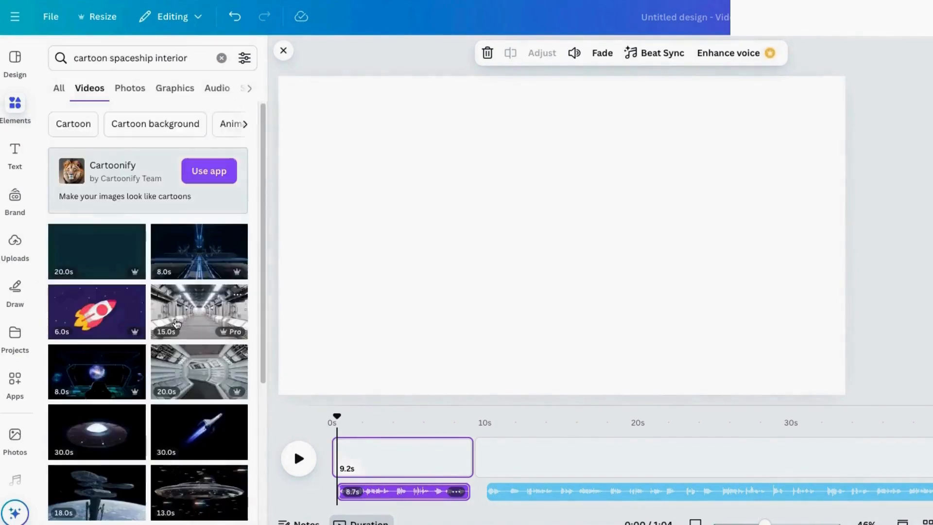
{"action": "scroll", "coordinate": [176, 324], "scroll_direction": "down", "scroll_amount": 5}
{"action": "left_click", "coordinate": [199, 354]}
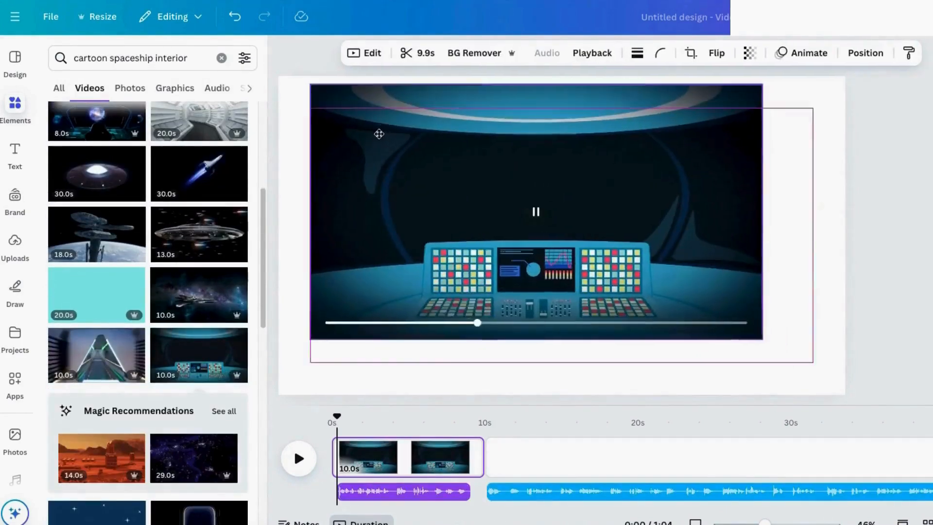
Enlarge the cockpit video to cover the whole page and reposition it so the full control panel shows.
{"action": "left_click_drag", "start_coordinate": [731, 329], "coordinate": [845, 394]}
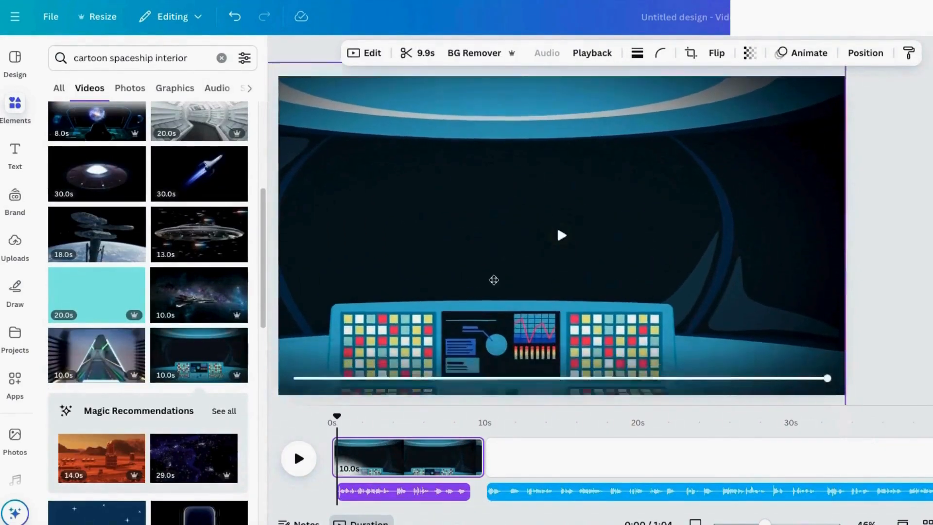
{"action": "left_click_drag", "start_coordinate": [494, 280], "coordinate": [529, 253]}
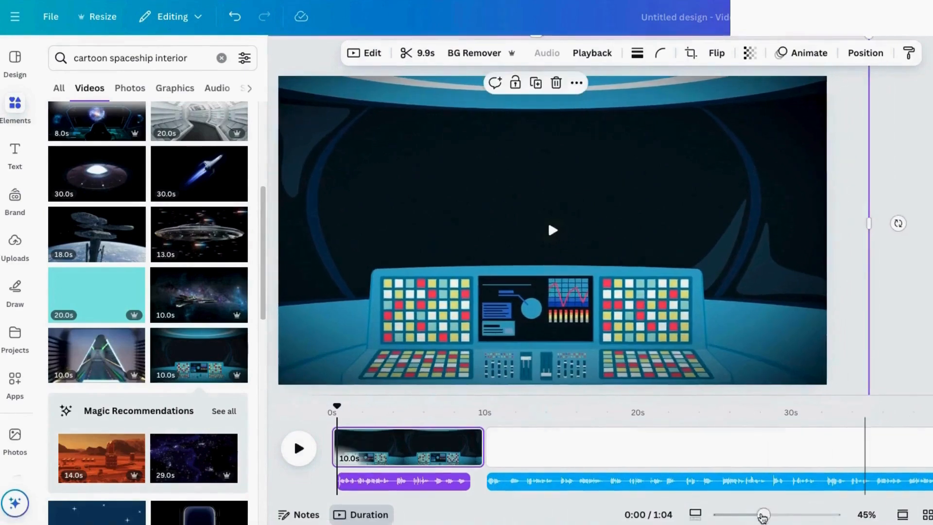
{"action": "left_click_drag", "start_coordinate": [763, 518], "coordinate": [751, 515]}
Apply the Photo Zoom animation to the cockpit video with an increased scale and the In direction.
{"action": "left_click", "coordinate": [802, 53]}
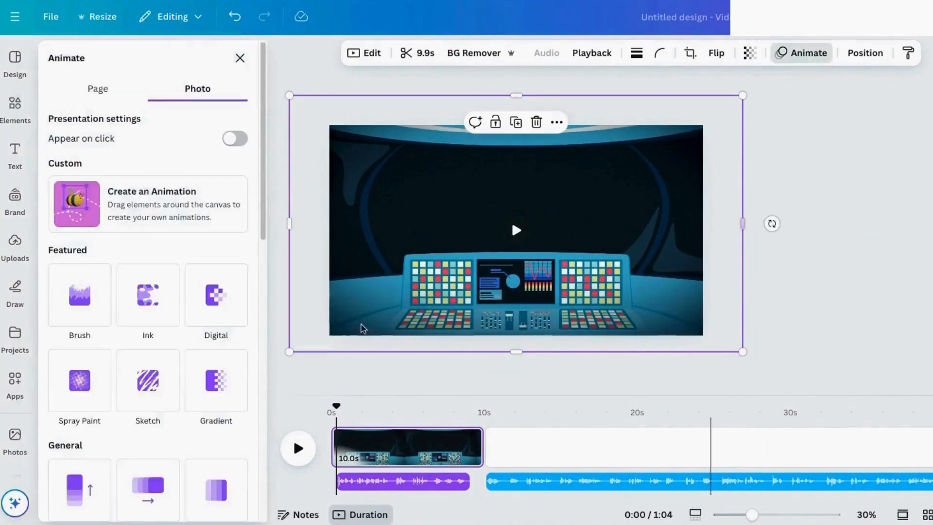
{"action": "scroll", "coordinate": [119, 423], "scroll_direction": "down", "scroll_amount": 10}
{"action": "left_click", "coordinate": [215, 298]}
{"action": "left_click_drag", "start_coordinate": [138, 453], "coordinate": [183, 454]}
{"action": "scroll", "coordinate": [135, 400], "scroll_direction": "down", "scroll_amount": 2}
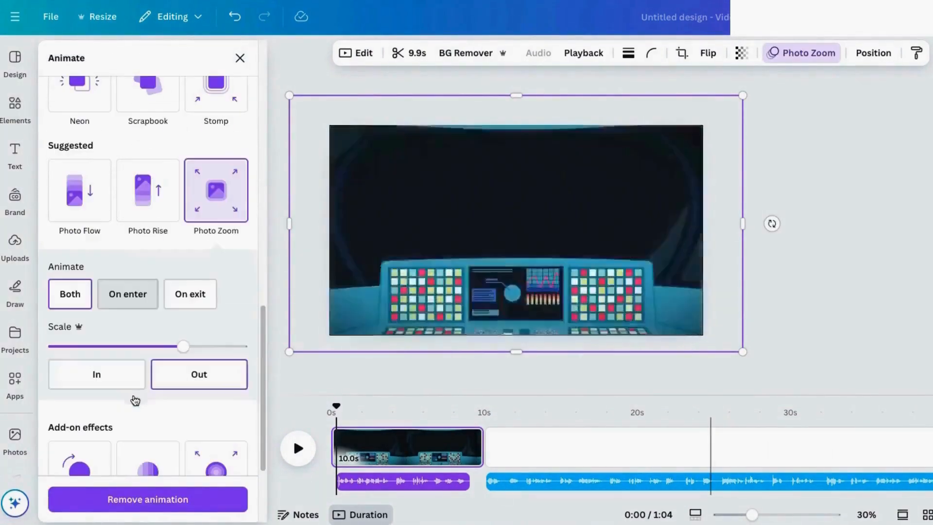
{"action": "left_click", "coordinate": [103, 376]}
Trim the first page to end at about 7 s and add a blank page directly after it.
{"action": "left_click_drag", "start_coordinate": [336, 406], "coordinate": [438, 407]}
{"action": "left_click_drag", "start_coordinate": [481, 447], "coordinate": [437, 447]}
{"action": "left_click", "coordinate": [437, 437]}
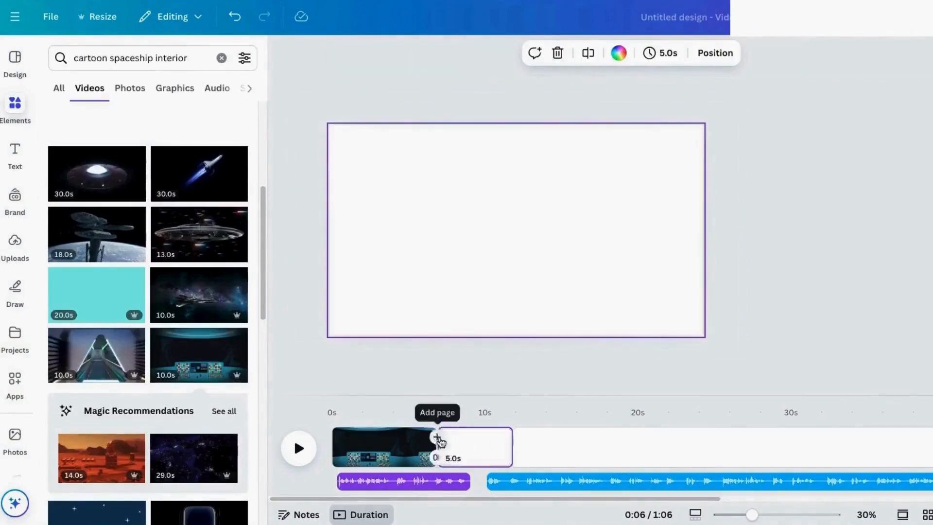
Search the videos for "cartoon countdown" and add the 7-second red countdown video to the new blank page.
{"action": "left_click_drag", "start_coordinate": [188, 58], "coordinate": [100, 58]}
{"action": "type", "text": "countdown"}
{"action": "key", "text": "Return"}
{"action": "scroll", "coordinate": [149, 311], "scroll_direction": "down", "scroll_amount": 5}
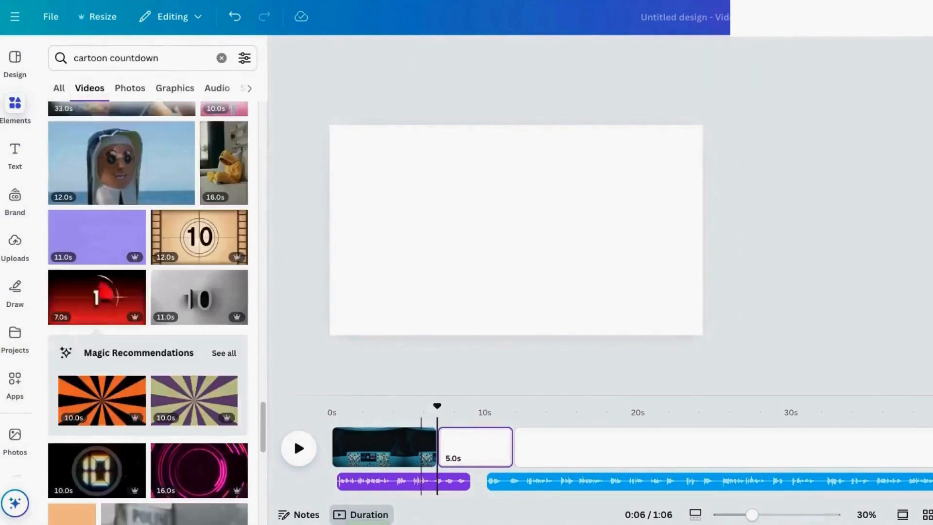
{"action": "scroll", "coordinate": [148, 311], "scroll_direction": "down", "scroll_amount": 1}
{"action": "left_click", "coordinate": [97, 270]}
Play back the cockpit and countdown pages to check their timing against the narration.
{"action": "left_click", "coordinate": [391, 405]}
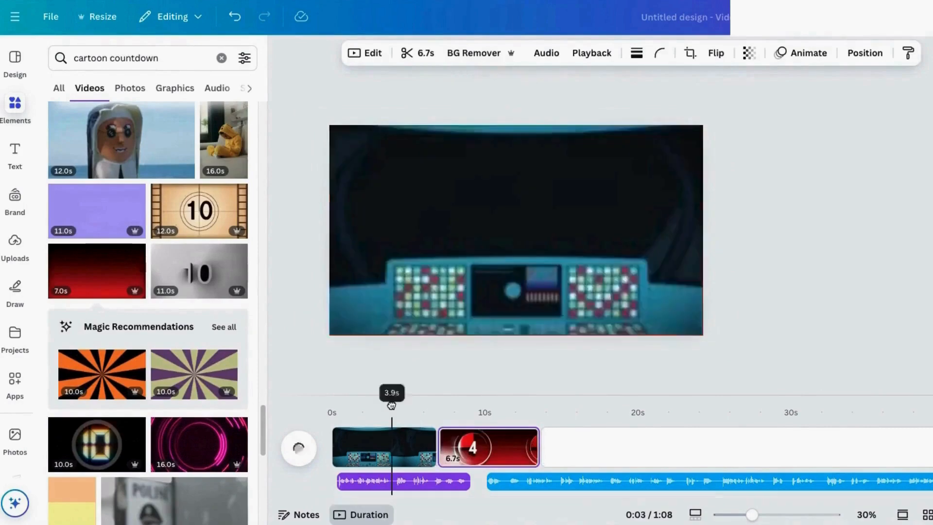
{"action": "left_click", "coordinate": [292, 452]}
{"action": "left_click", "coordinate": [424, 406]}
{"action": "left_click", "coordinate": [292, 453]}
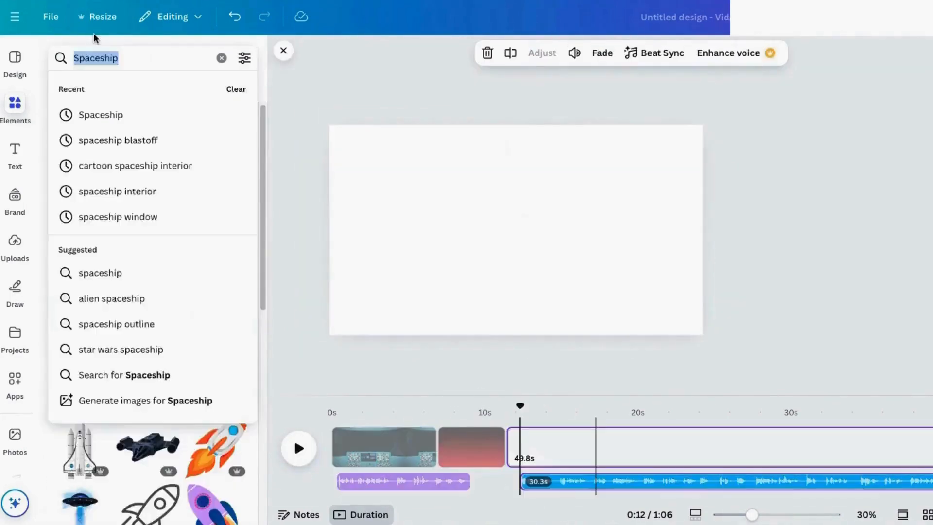
Search the videos for "speed lines" and fill the page after the countdown with the 12-second orange streaks video.
{"action": "type", "text": "speed"}
{"action": "left_click", "coordinate": [112, 115]}
{"action": "left_click", "coordinate": [71, 88]}
{"action": "scroll", "coordinate": [129, 387], "scroll_direction": "down", "scroll_amount": 10}
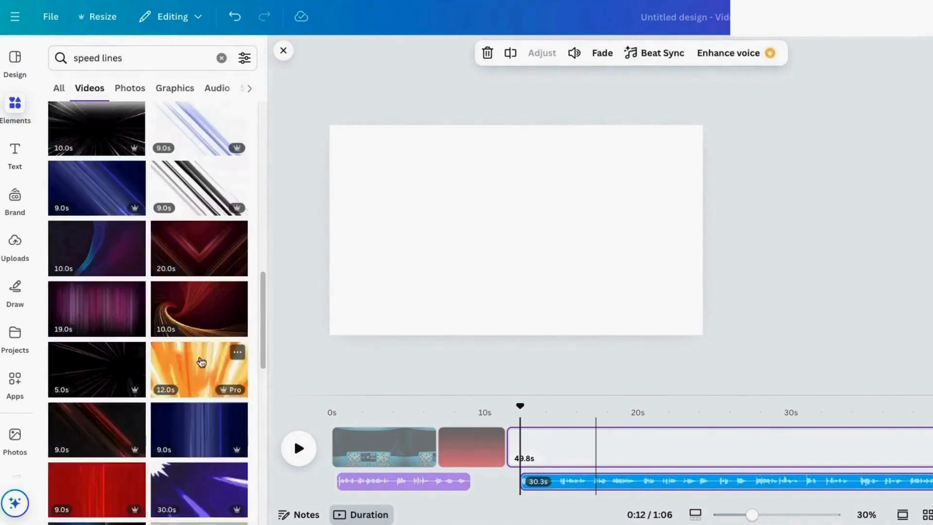
{"action": "left_click", "coordinate": [201, 362]}
{"action": "left_click", "coordinate": [719, 52]}
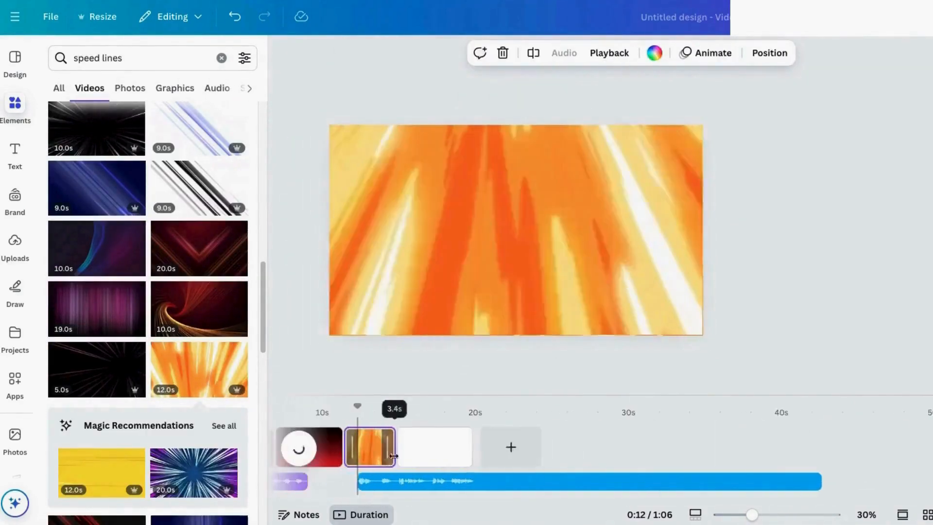
Search the element graphics for "spaceship".
{"action": "left_click", "coordinate": [103, 47]}
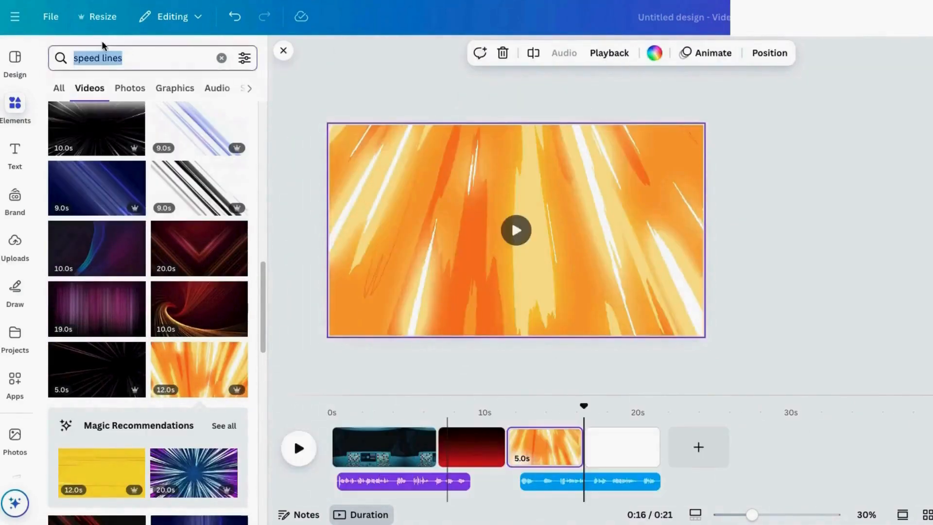
{"action": "type", "text": "spacesj"}
{"action": "key", "text": "BackSpace"}
{"action": "type", "text": "hip"}
{"action": "key", "text": "Return"}
{"action": "left_click", "coordinate": [171, 92]}
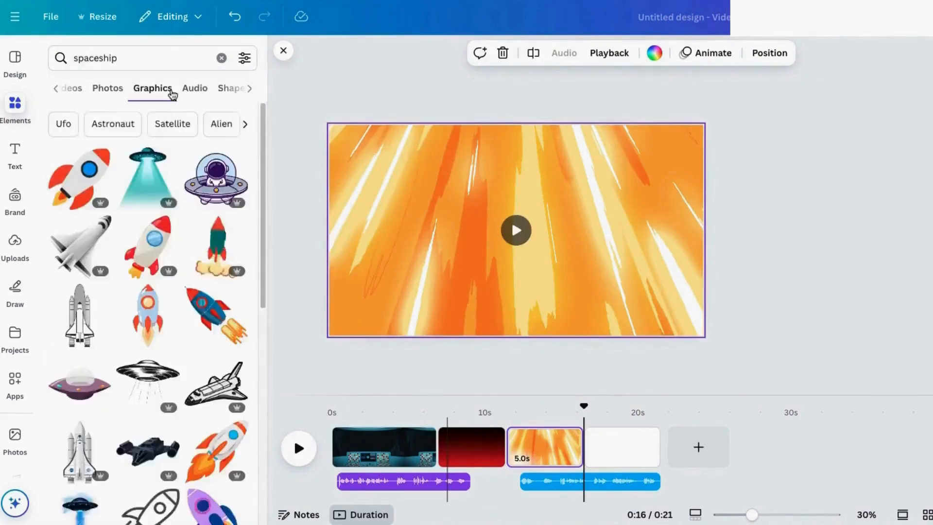
Add the red-nosed space shuttle graphic to the orange speed-lines page and resize it so its nose rises from the lower edge.
{"action": "scroll", "coordinate": [152, 292], "scroll_direction": "down", "scroll_amount": 20}
{"action": "scroll", "coordinate": [153, 291], "scroll_direction": "up", "scroll_amount": 5}
{"action": "left_click", "coordinate": [148, 209]}
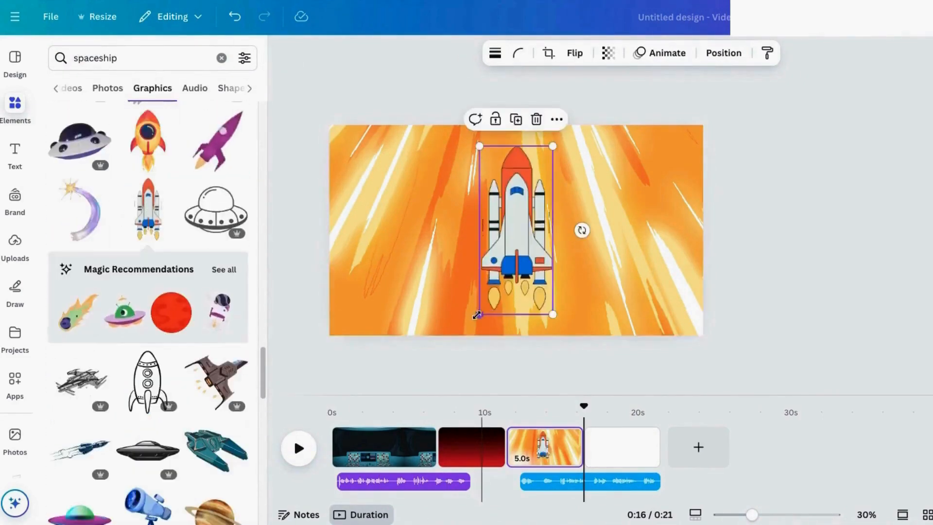
{"action": "left_click_drag", "start_coordinate": [477, 315], "coordinate": [510, 296]}
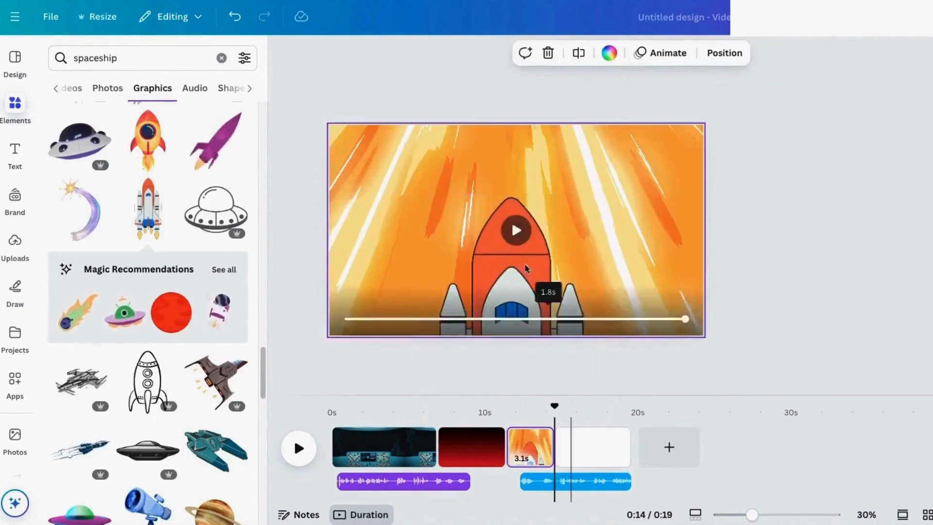
Duplicate the orange shuttle page, then enlarge the shuttle on the copy and move it up until its engines and flames show.
{"action": "right_click", "coordinate": [519, 438]}
{"action": "left_click", "coordinate": [579, 189]}
{"action": "left_click", "coordinate": [513, 233]}
{"action": "left_click_drag", "start_coordinate": [604, 167], "coordinate": [631, 123]}
{"action": "left_click_drag", "start_coordinate": [520, 326], "coordinate": [521, 174]}
Add a 1.5-second Match & Move transition between the two shuttle pages and play it back.
{"action": "left_click", "coordinate": [659, 53]}
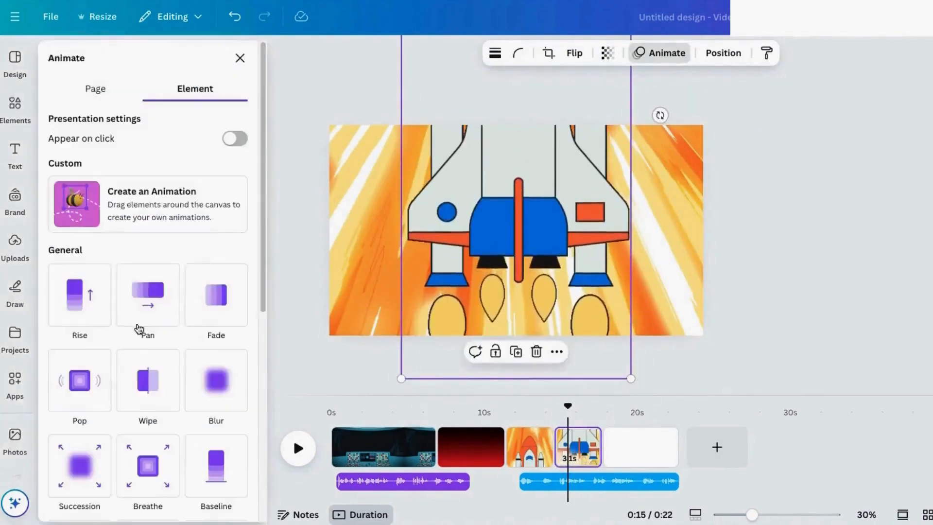
{"action": "left_click", "coordinate": [216, 465]}
{"action": "left_click", "coordinate": [190, 372]}
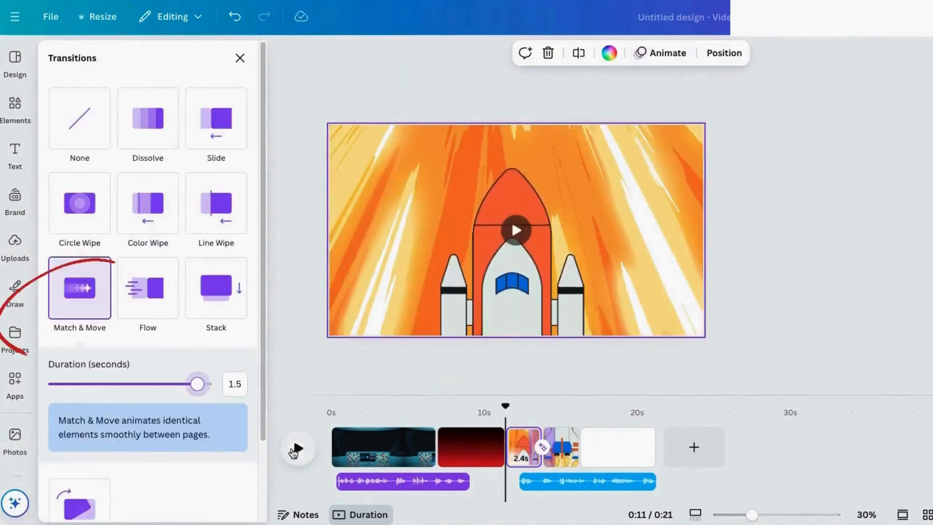
{"action": "left_click", "coordinate": [299, 448]}
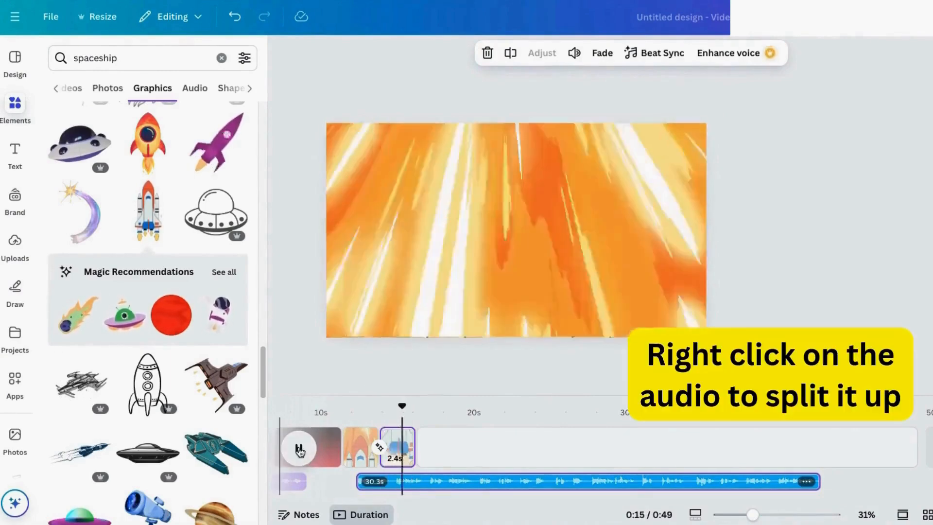
Split the narration audio after the blast-off into separate clips and space them out along the timeline.
{"action": "left_click", "coordinate": [393, 481]}
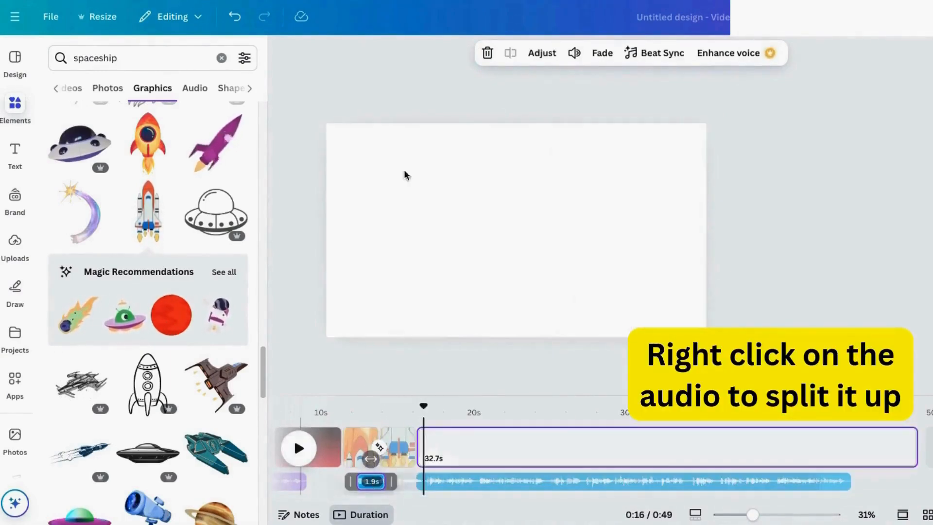
{"action": "key", "text": "super+z"}
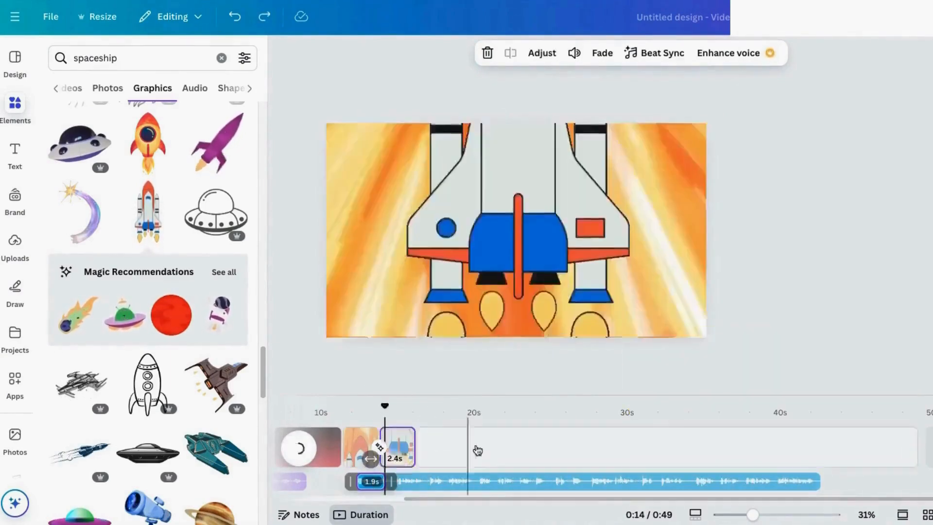
{"action": "key", "text": "super+z"}
{"action": "left_click", "coordinate": [484, 447]}
{"action": "left_click_drag", "start_coordinate": [482, 404], "coordinate": [369, 406]}
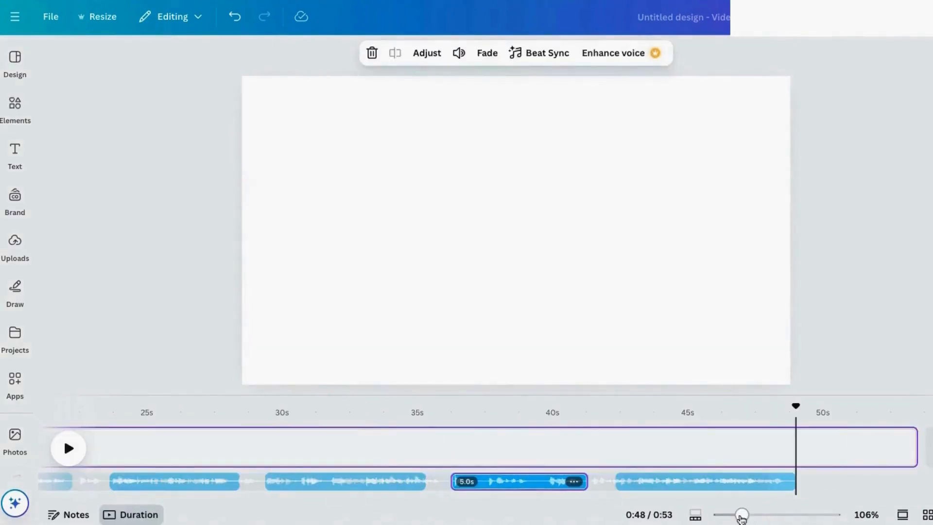
{"action": "left_click_drag", "start_coordinate": [741, 518], "coordinate": [735, 516]}
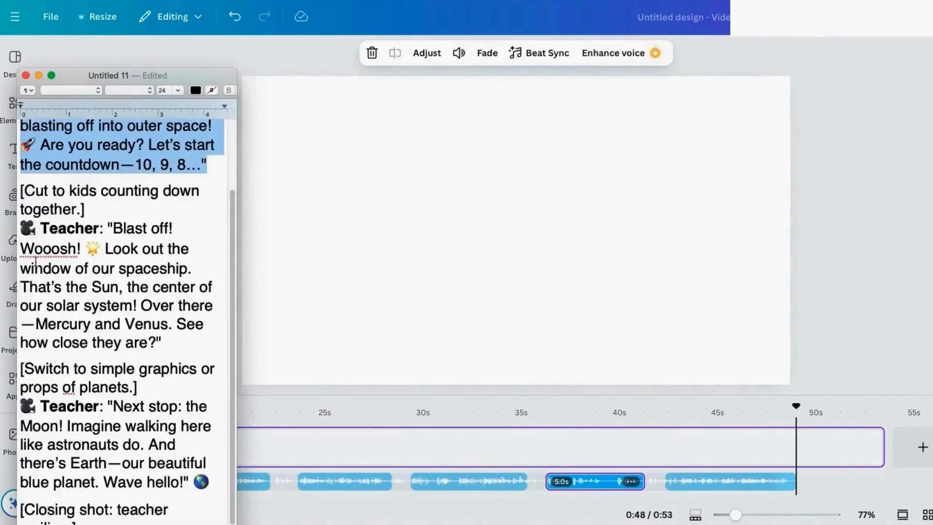
Split off a 3.1-second blank page after the shuttle pages and search the videos for "cartoon astronaut".
{"action": "right_click", "coordinate": [244, 452]}
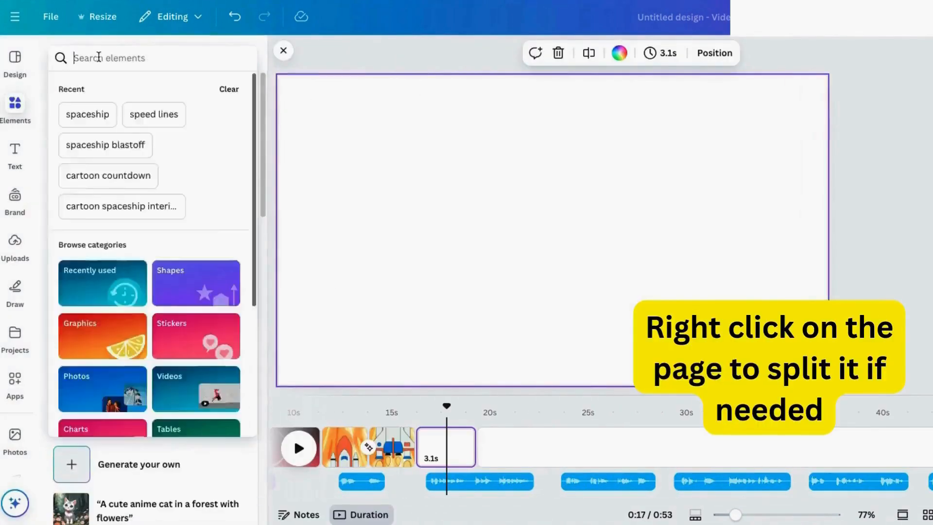
{"action": "type", "text": "cartoon astronaut"}
{"action": "key", "text": "Return"}
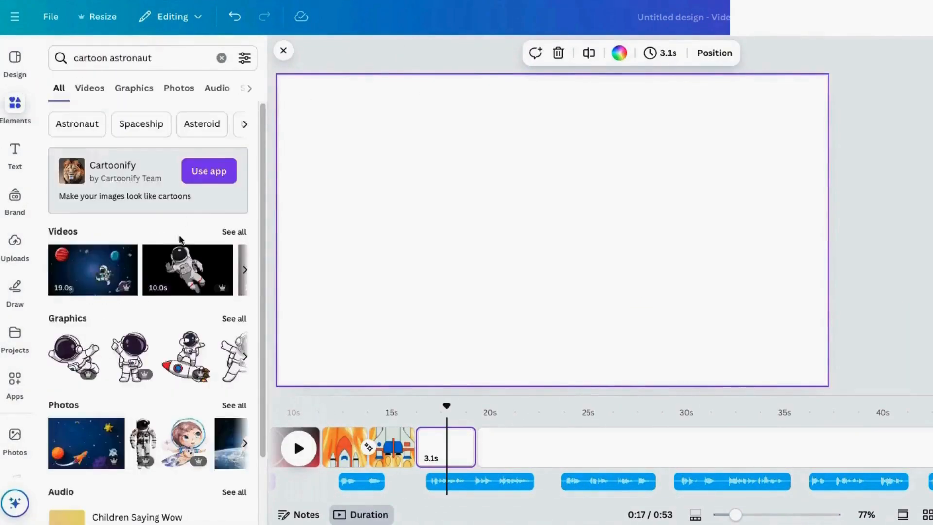
{"action": "left_click", "coordinate": [233, 234]}
Fill the page with the 10-second waving astronaut video and set its playback speed to 2.
{"action": "left_click", "coordinate": [179, 251]}
{"action": "left_click_drag", "start_coordinate": [771, 350], "coordinate": [845, 406]}
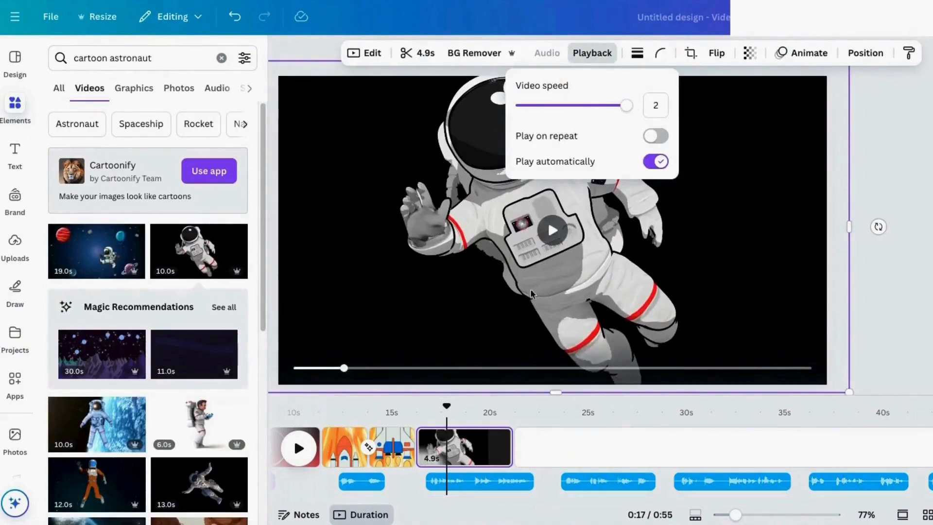
{"action": "left_click", "coordinate": [758, 402]}
Animate the astronaut video with Photo Zoom on both enter and exit, scaling out.
{"action": "scroll", "coordinate": [462, 447], "scroll_direction": "right", "scroll_amount": 2}
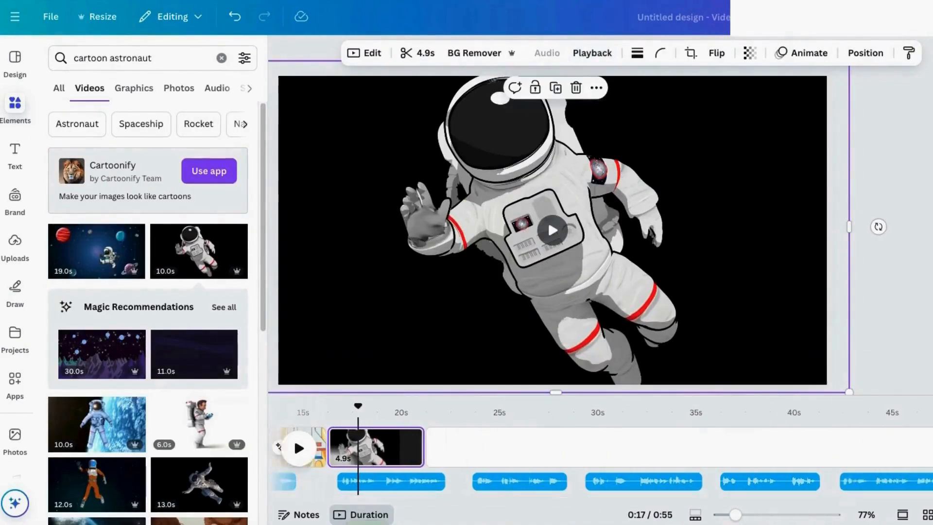
{"action": "left_click", "coordinate": [803, 47]}
{"action": "left_click", "coordinate": [214, 381]}
{"action": "scroll", "coordinate": [204, 365], "scroll_direction": "down", "scroll_amount": 5}
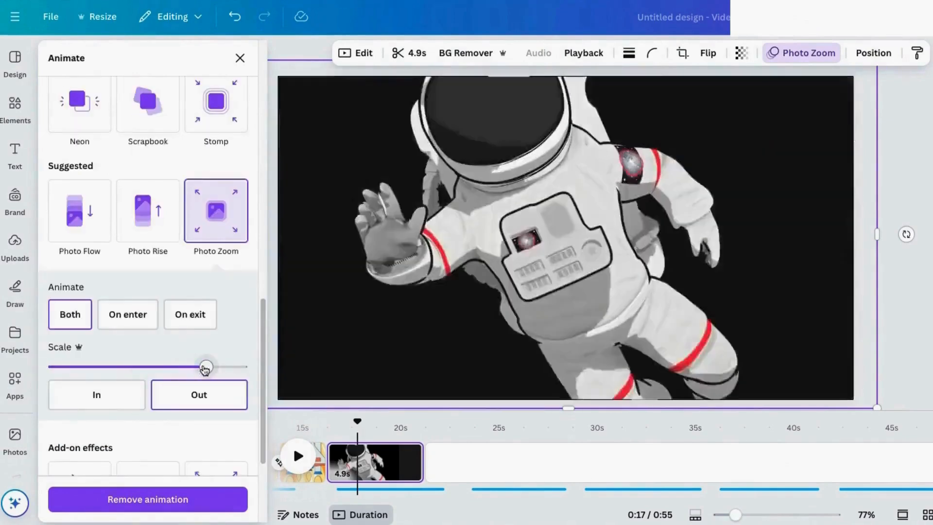
Split the blank page after the astronaut at the end of the next narration clip, making a 5.5-second page.
{"action": "left_click_drag", "start_coordinate": [465, 499], "coordinate": [475, 499]}
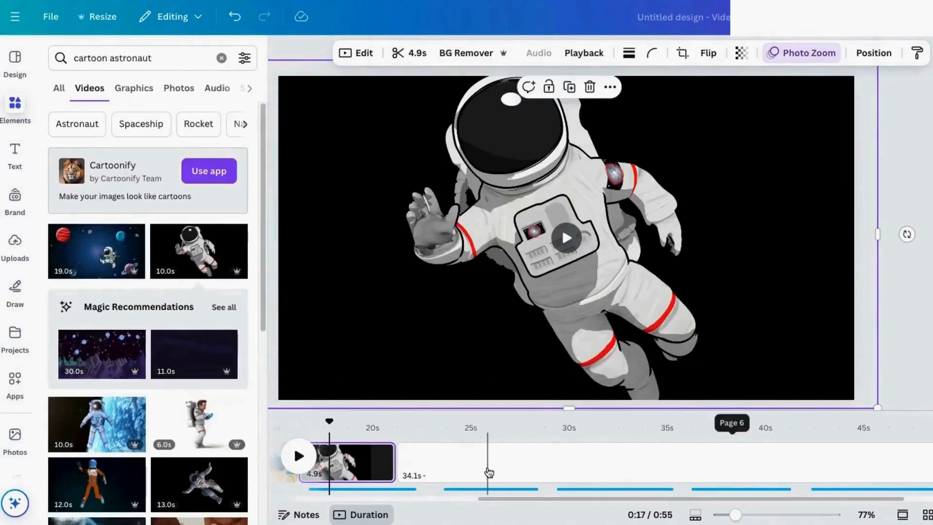
{"action": "left_click", "coordinate": [489, 473]}
{"action": "key", "text": "s"}
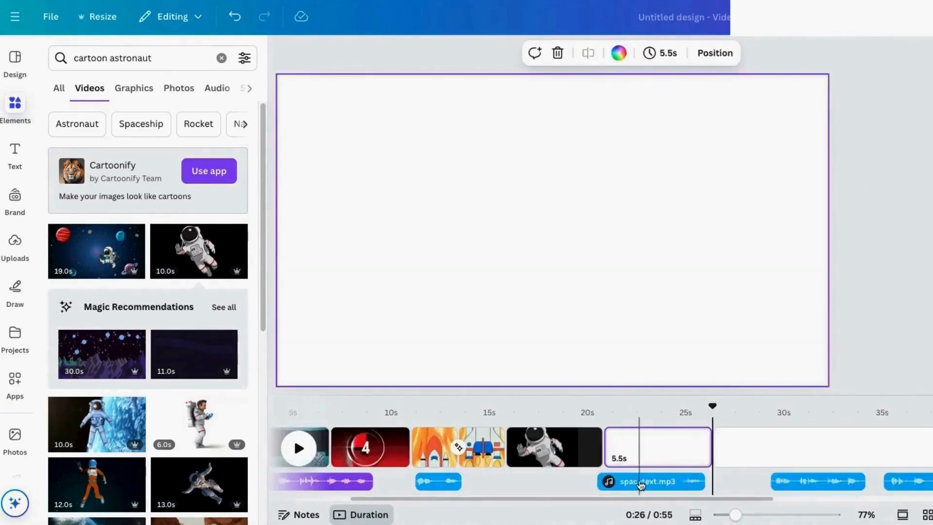
Search the graphics and videos for "cartoon sun" and narrow the search to "cartoon sun outer space".
{"action": "double_click", "coordinate": [127, 58]}
{"action": "type", "text": "sun"}
{"action": "key", "text": "Return"}
{"action": "left_click", "coordinate": [136, 91]}
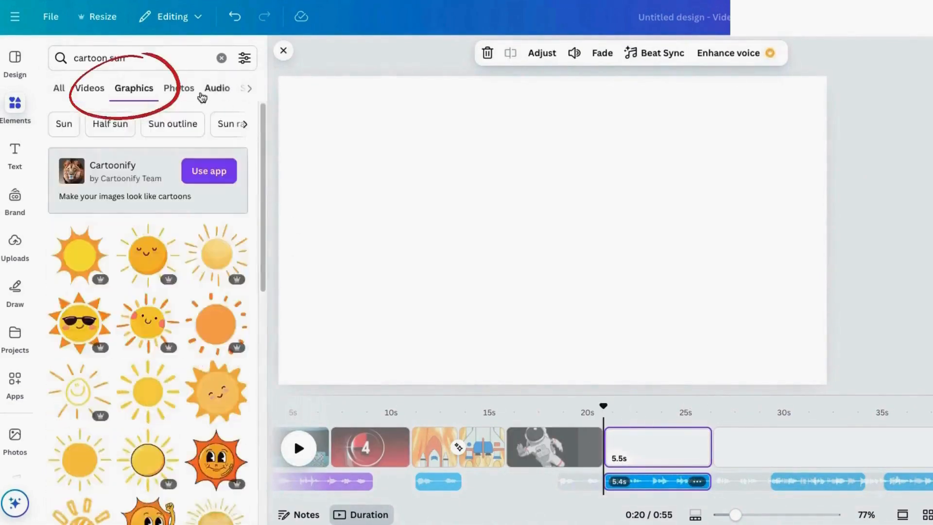
{"action": "scroll", "coordinate": [182, 387], "scroll_direction": "down", "scroll_amount": 15}
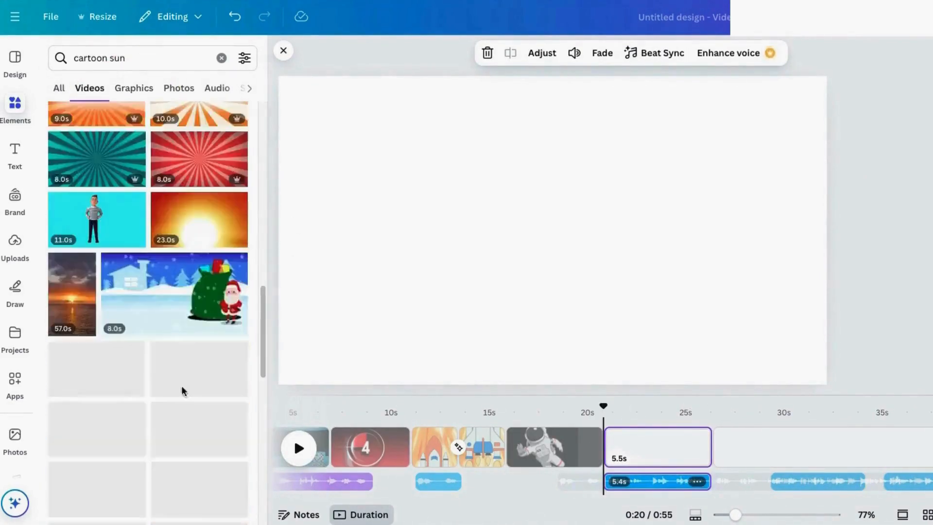
{"action": "left_click", "coordinate": [170, 58]}
{"action": "type", "text": "outer space"}
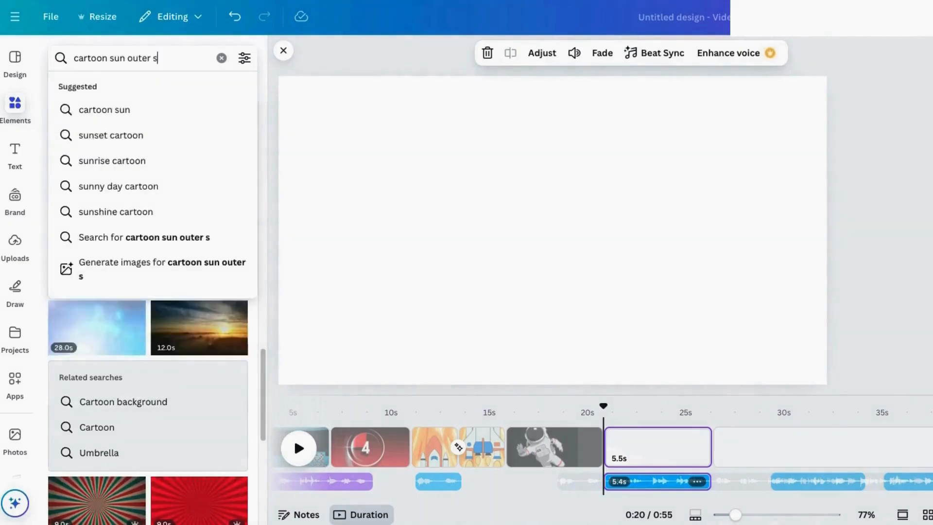
{"action": "key", "text": "Return"}
{"action": "scroll", "coordinate": [198, 360], "scroll_direction": "down", "scroll_amount": 5}
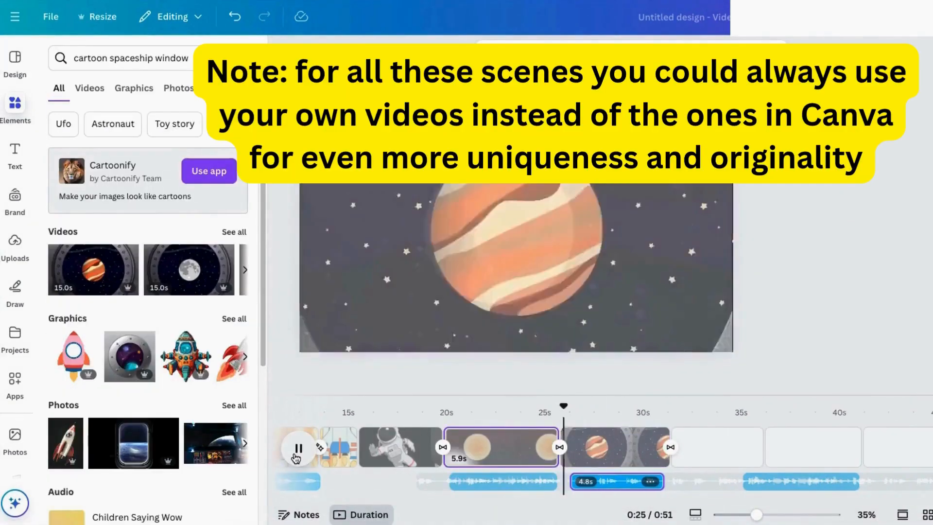
Stop the playback and fill the blank page after the orange planet with the 15-second moon-in-spaceship-window video.
{"action": "key", "text": "space"}
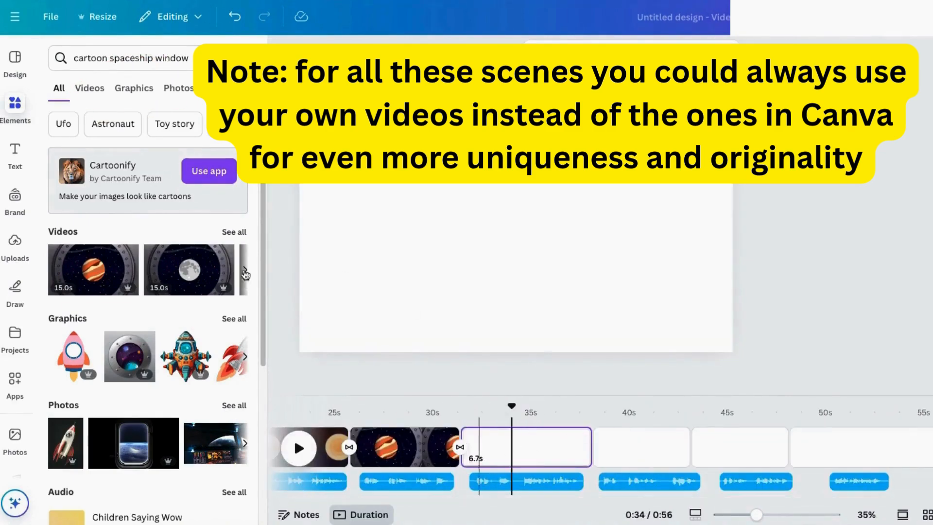
{"action": "left_click", "coordinate": [189, 270]}
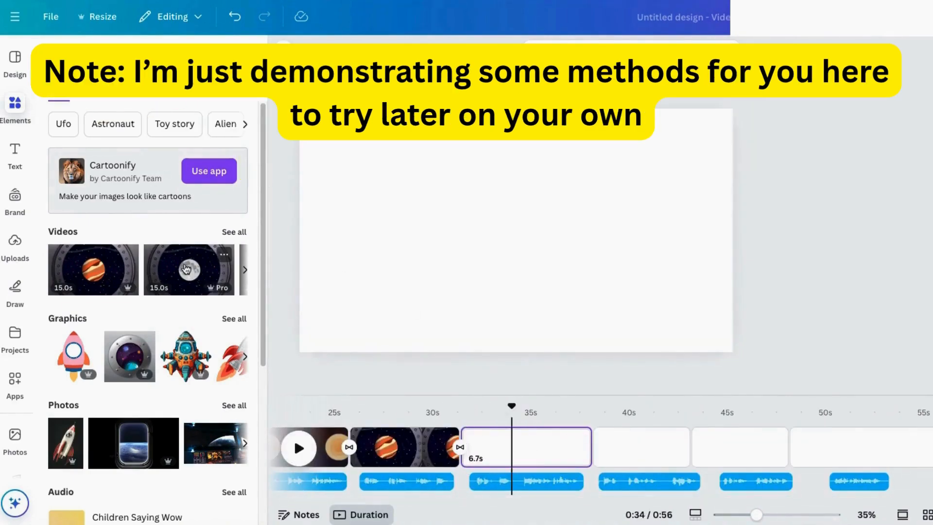
{"action": "left_click_drag", "start_coordinate": [427, 195], "coordinate": [426, 187]}
Apply an animation to the moon video and shorten its page to match its narration clip.
{"action": "left_click", "coordinate": [797, 53]}
{"action": "scroll", "coordinate": [202, 340], "scroll_direction": "down", "scroll_amount": 10}
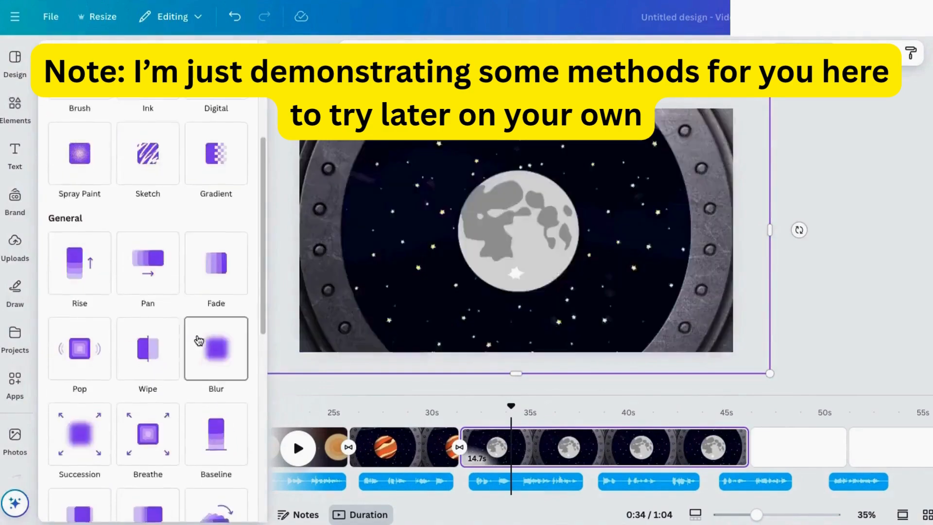
{"action": "left_click", "coordinate": [210, 458]}
{"action": "scroll", "coordinate": [194, 389], "scroll_direction": "down", "scroll_amount": 5}
{"action": "left_click", "coordinate": [190, 314]}
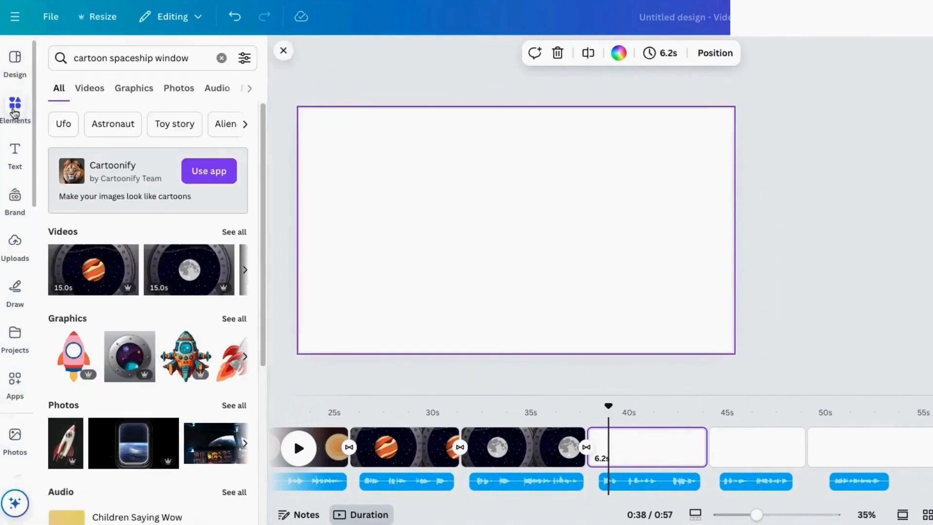
Search the element graphics and videos for "cartoon warth".
{"action": "left_click_drag", "start_coordinate": [110, 58], "coordinate": [185, 63]}
{"action": "type", "text": "cartoon wart"}
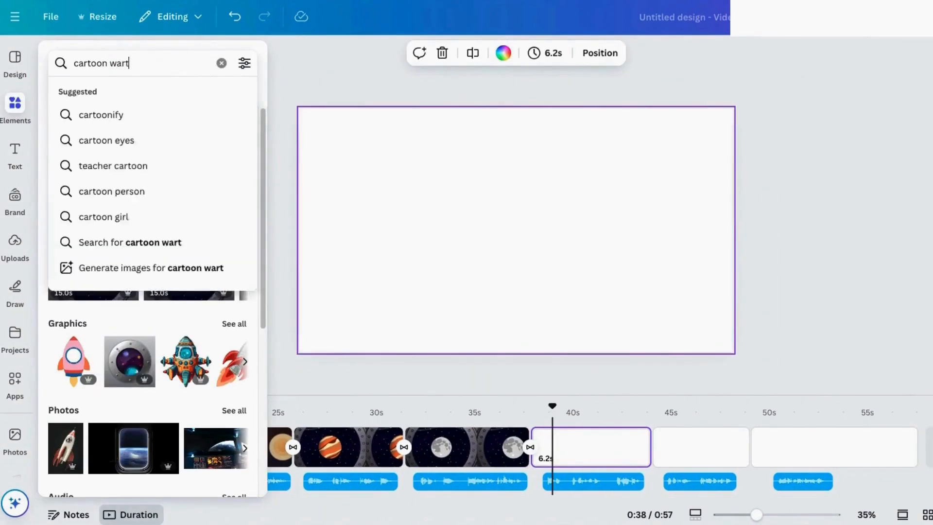
{"action": "type", "text": "h"}
{"action": "key", "text": "Return"}
{"action": "left_click", "coordinate": [133, 93]}
{"action": "left_click", "coordinate": [89, 93]}
{"action": "scroll", "coordinate": [154, 301], "scroll_direction": "down", "scroll_amount": 10}
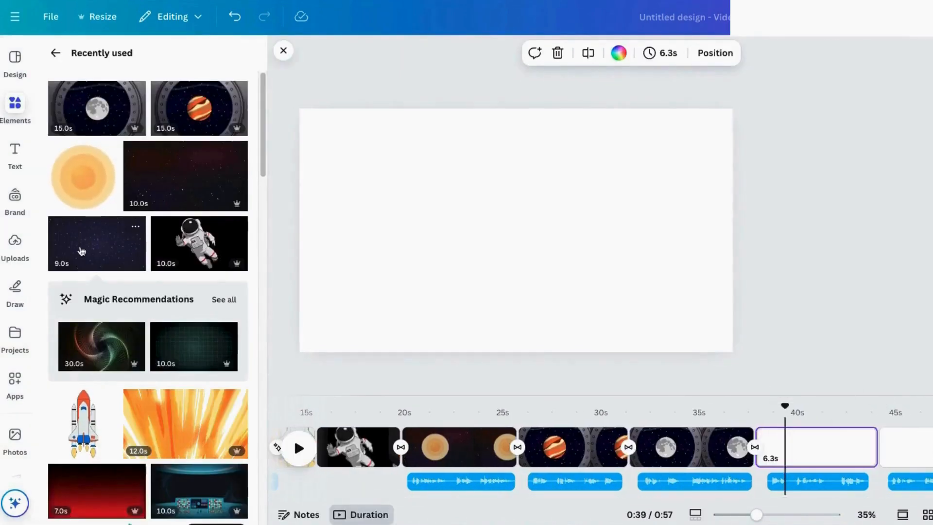
Fill the page after the moon with the recently used 9-second starry Earth video and animate it with Photo Rise.
{"action": "left_click", "coordinate": [81, 252]}
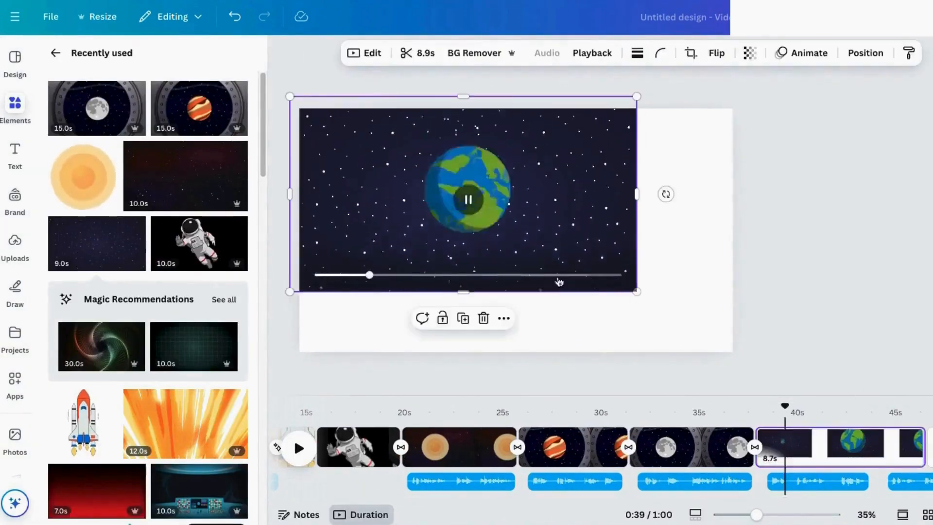
{"action": "left_click", "coordinate": [803, 54]}
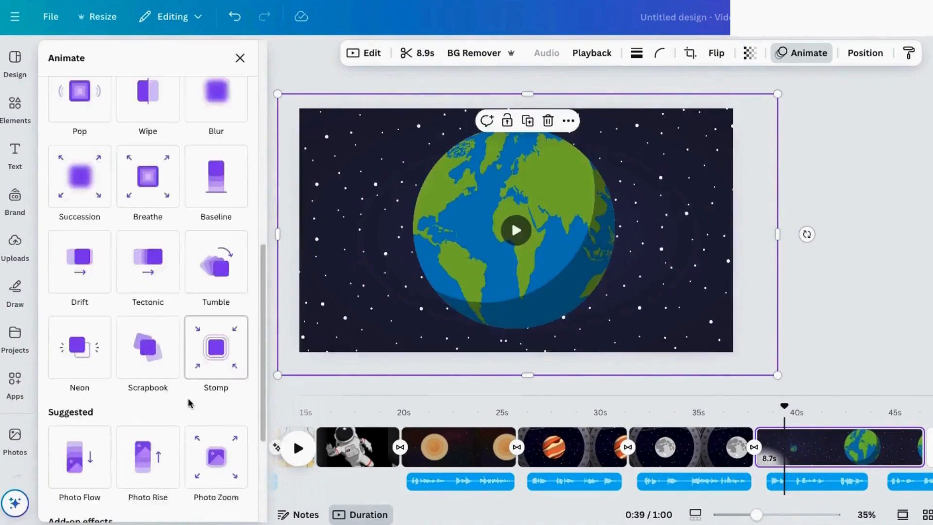
{"action": "scroll", "coordinate": [188, 402], "scroll_direction": "down", "scroll_amount": 3}
{"action": "left_click", "coordinate": [195, 271]}
{"action": "left_click", "coordinate": [154, 270]}
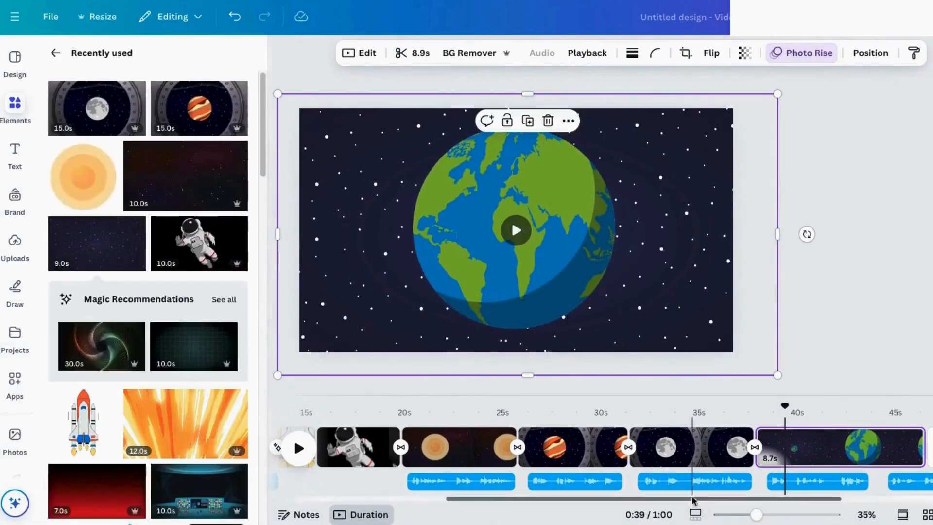
Trim the Earth page to 6.0 seconds and add a 0.5-second Dissolve transition after it.
{"action": "left_click_drag", "start_coordinate": [790, 454], "coordinate": [737, 454]}
{"action": "left_click", "coordinate": [740, 456]}
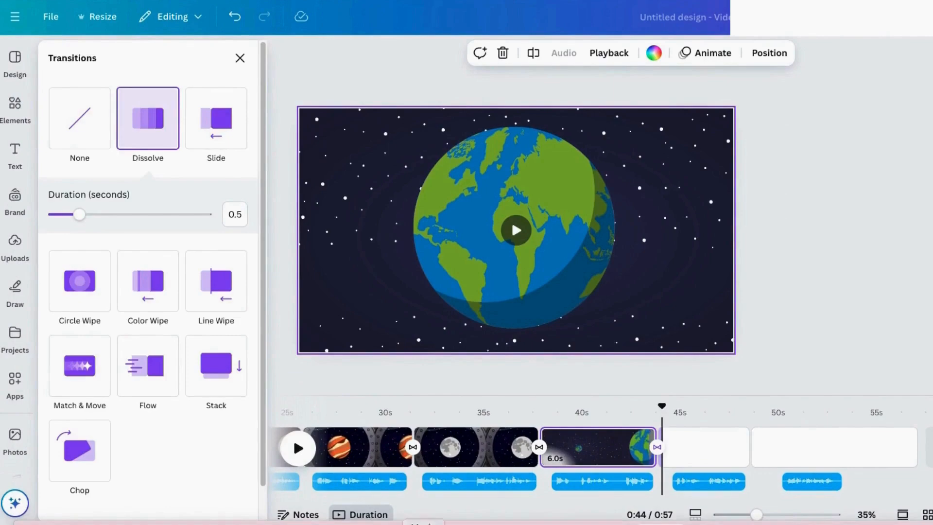
{"action": "left_click", "coordinate": [240, 58]}
Search the element graphics for "waving", apply a filter to the results and check the matching videos.
{"action": "left_click", "coordinate": [15, 103]}
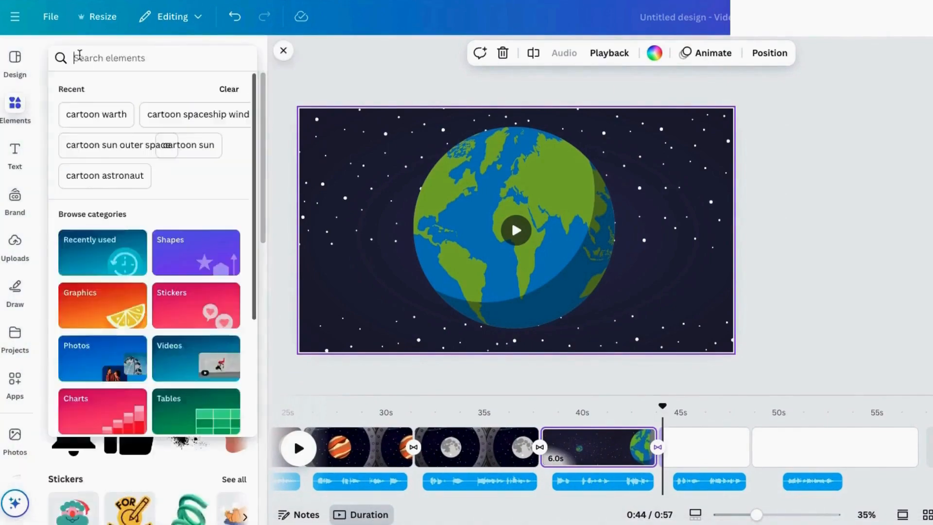
{"action": "type", "text": "waving"}
{"action": "key", "text": "Return"}
{"action": "left_click", "coordinate": [95, 88]}
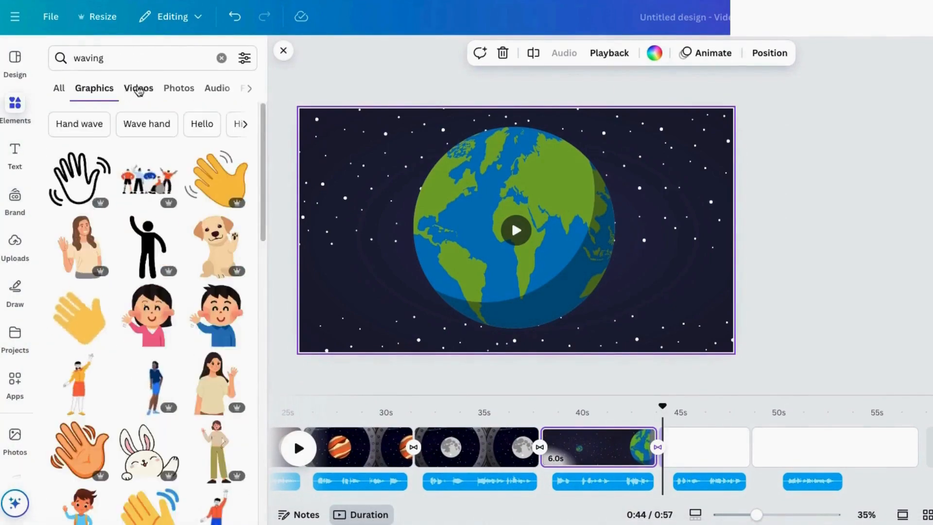
{"action": "left_click", "coordinate": [245, 58]}
{"action": "left_click", "coordinate": [66, 298]}
{"action": "left_click", "coordinate": [261, 215]}
{"action": "left_click", "coordinate": [138, 88]}
Refine the graphics search to "cartoon waving", browse the results, and search for "cartoon hands" instead.
{"action": "left_click", "coordinate": [74, 58]}
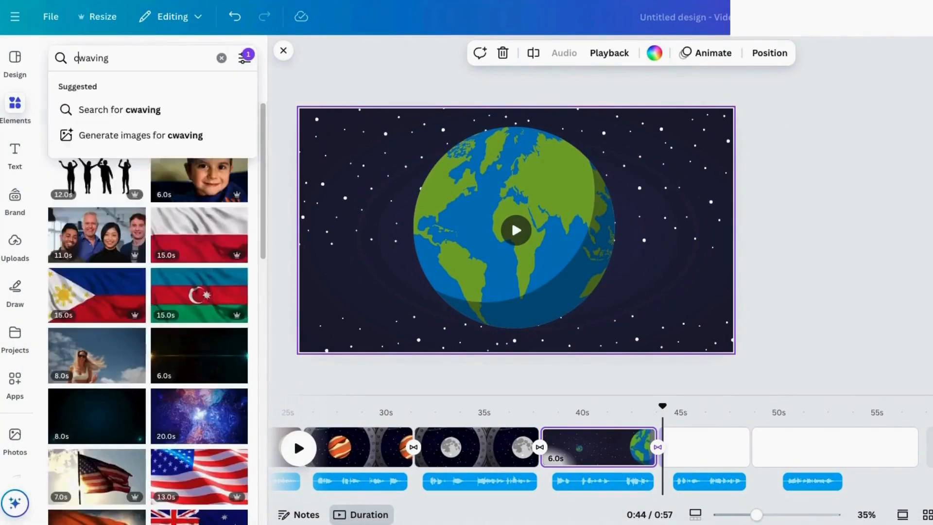
{"action": "type", "text": "cartoon"}
{"action": "key", "text": "Return"}
{"action": "left_click", "coordinate": [94, 88]}
{"action": "scroll", "coordinate": [160, 260], "scroll_direction": "down", "scroll_amount": 10}
{"action": "double_click", "coordinate": [103, 58]}
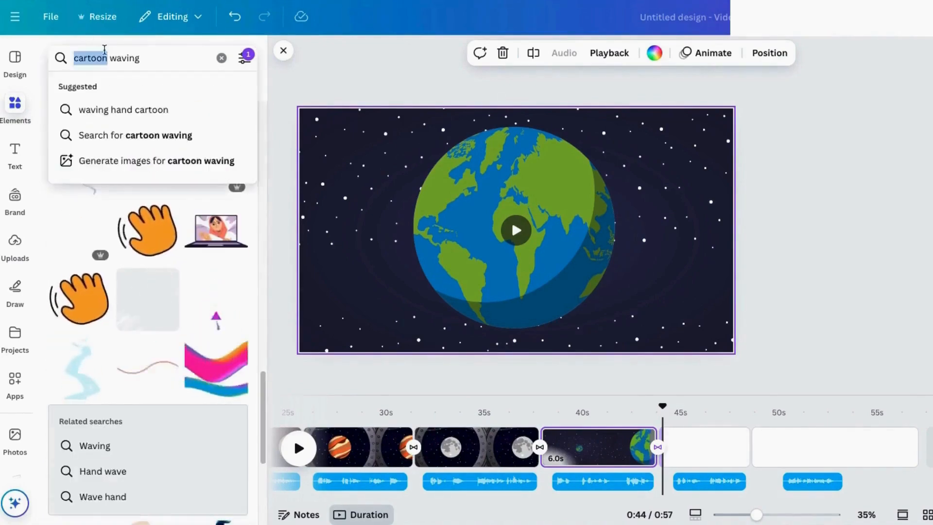
{"action": "type", "text": "cartoon hands"}
{"action": "key", "text": "Return"}
Search the graphics for "applause" and place the colorful raised clapping hands across the lower part of the Earth page.
{"action": "triple_click", "coordinate": [84, 60]}
{"action": "type", "text": "applause"}
{"action": "key", "text": "Return"}
{"action": "left_click", "coordinate": [78, 180]}
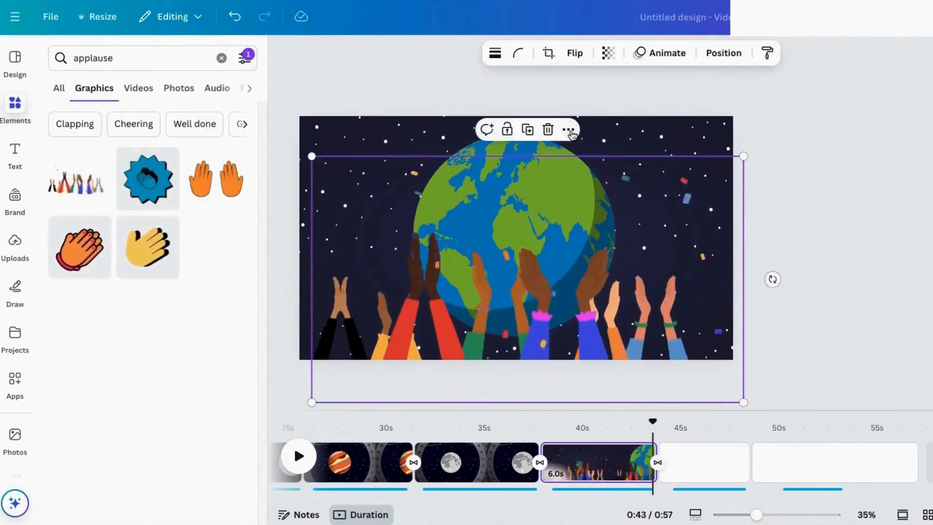
Show the clapping hands' element timing and delay their start so they appear only near the Earth page's end.
{"action": "left_click", "coordinate": [567, 129]}
{"action": "left_click", "coordinate": [594, 360]}
{"action": "left_click_drag", "start_coordinate": [541, 427], "coordinate": [628, 426]}
Select the 4.7-second blank page after the Earth page and search the videos for "cartoon astronaut".
{"action": "left_click", "coordinate": [696, 459]}
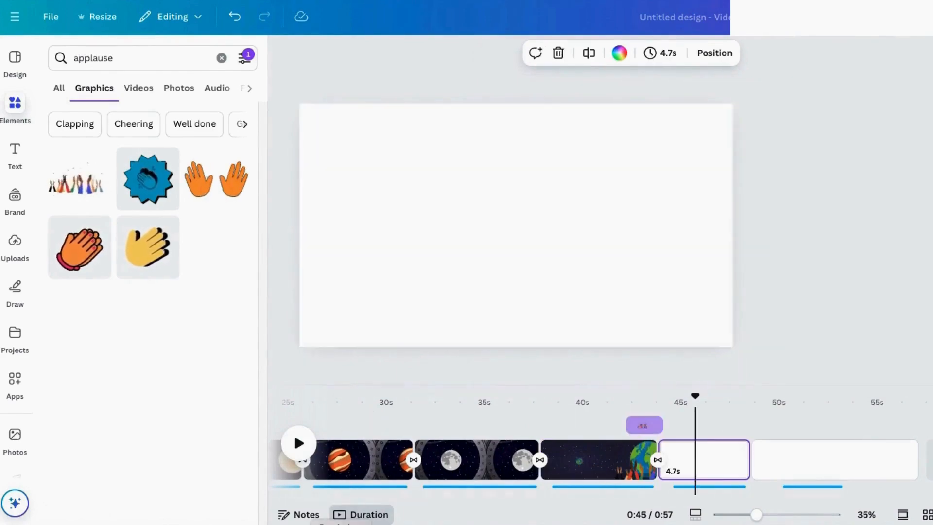
{"action": "triple_click", "coordinate": [93, 58]}
{"action": "type", "text": "astronaut"}
{"action": "key", "text": "Return"}
{"action": "left_click", "coordinate": [74, 57]}
{"action": "type", "text": "cartoon"}
{"action": "key", "text": "Return"}
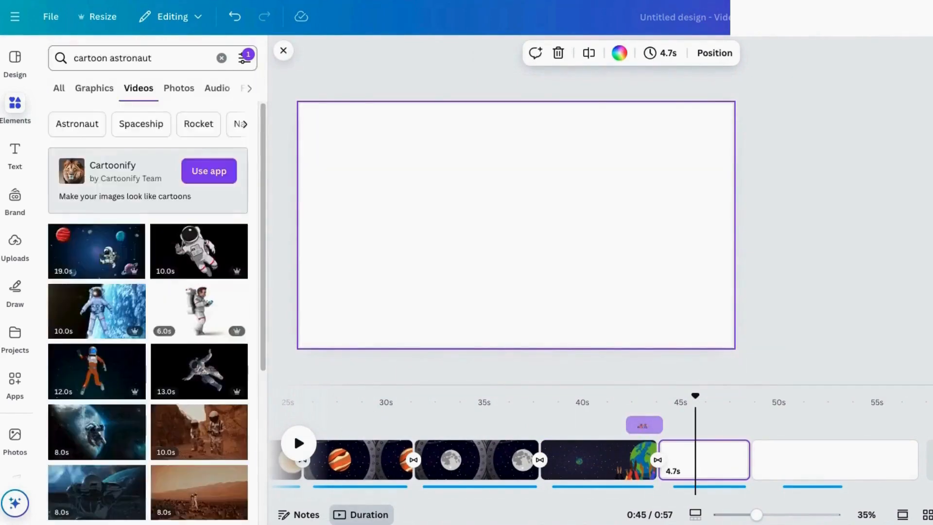
Narrow the video search to Astronaut, add the 19-second cartoon astronaut with planets clip, and enlarge it to cover the blank page.
{"action": "scroll", "coordinate": [148, 311], "scroll_direction": "down", "scroll_amount": 15}
{"action": "scroll", "coordinate": [147, 311], "scroll_direction": "up", "scroll_amount": 15}
{"action": "left_click", "coordinate": [77, 124]}
{"action": "scroll", "coordinate": [148, 311], "scroll_direction": "down", "scroll_amount": 5}
{"action": "left_click", "coordinate": [96, 356]}
{"action": "left_click_drag", "start_coordinate": [517, 225], "coordinate": [464, 189]}
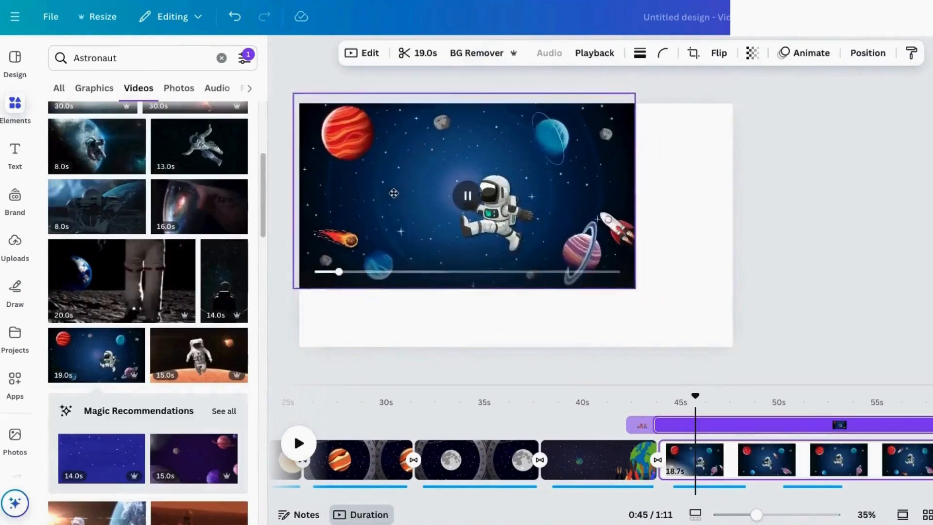
{"action": "left_click_drag", "start_coordinate": [635, 288], "coordinate": [756, 358]}
{"action": "left_click_drag", "start_coordinate": [559, 265], "coordinate": [558, 269]}
Apply the Photo Zoom animation to the astronaut clip, then enlarge and reposition the clip over the page.
{"action": "left_click", "coordinate": [803, 53]}
{"action": "scroll", "coordinate": [197, 372], "scroll_direction": "down", "scroll_amount": 10}
{"action": "left_click", "coordinate": [216, 269]}
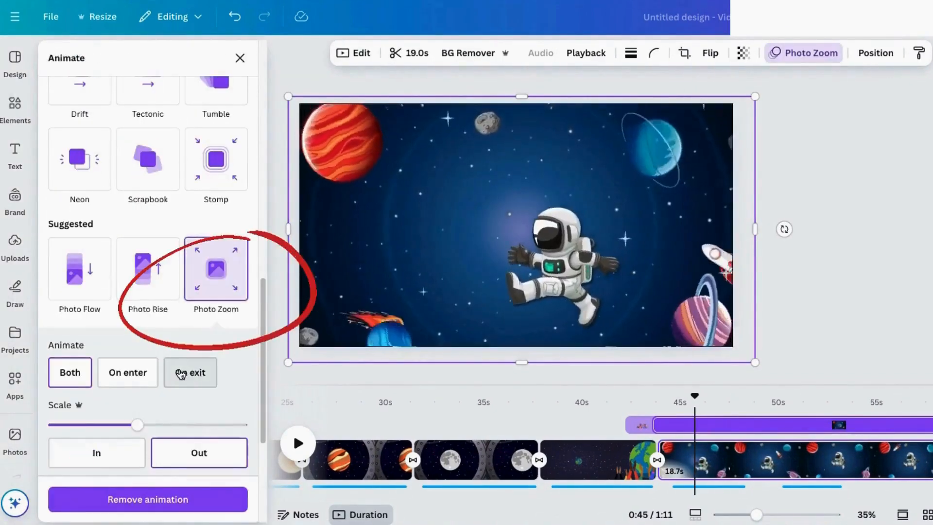
{"action": "left_click_drag", "start_coordinate": [756, 362], "coordinate": [834, 404]}
{"action": "left_click_drag", "start_coordinate": [621, 265], "coordinate": [593, 232]}
{"action": "left_click_drag", "start_coordinate": [550, 498], "coordinate": [626, 508]}
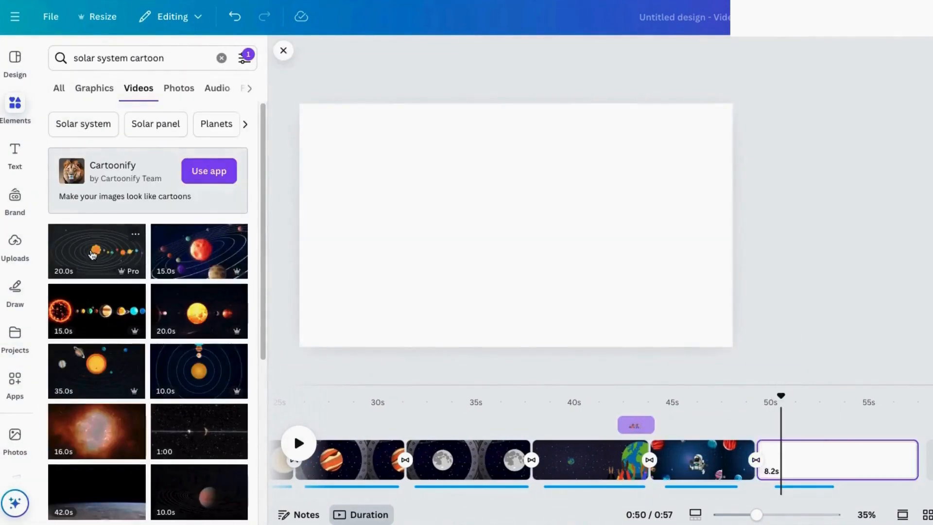
Add the 20-second cartoon solar system video with orbiting planets to the blank 8.2-second page and open its playback settings.
{"action": "left_click", "coordinate": [93, 255]}
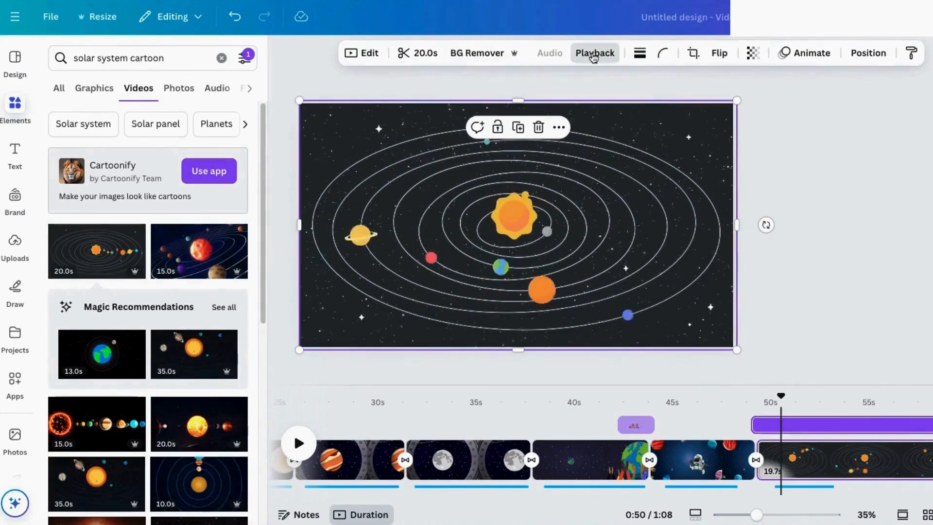
{"action": "left_click", "coordinate": [593, 54]}
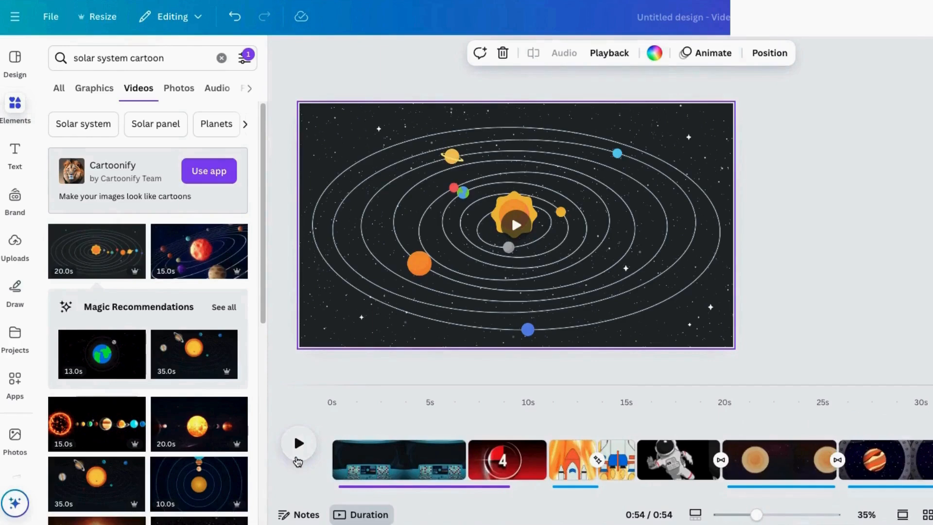
{"action": "left_click_drag", "start_coordinate": [562, 496], "coordinate": [818, 507]}
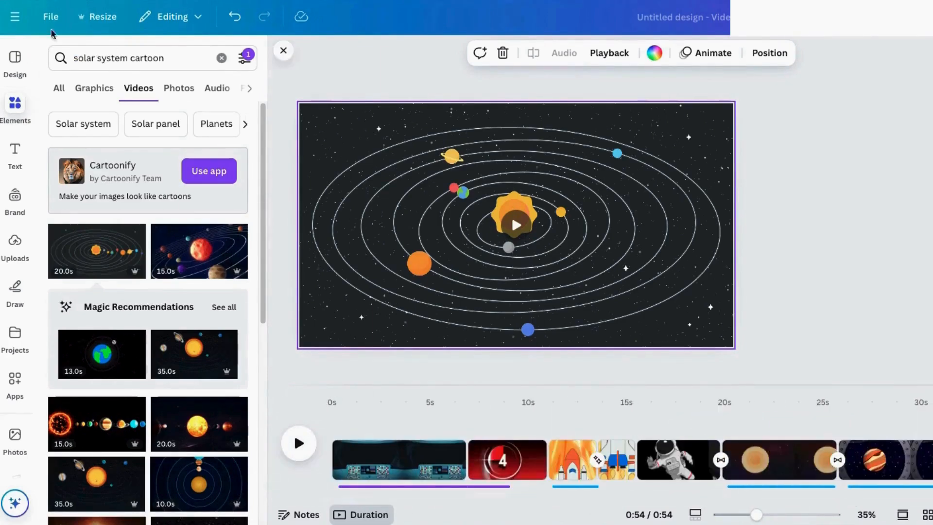
Download all pages of the design as a single 1080p MP4 video.
{"action": "left_click", "coordinate": [50, 17]}
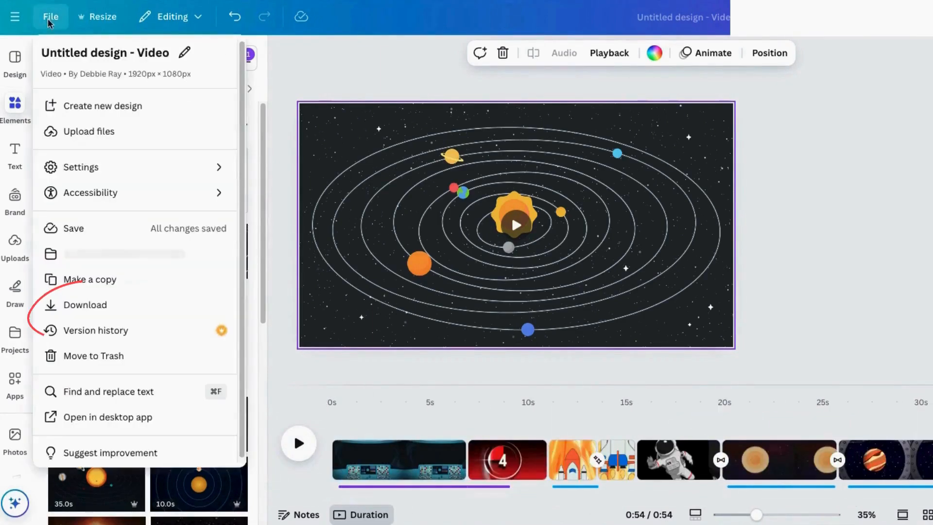
{"action": "left_click", "coordinate": [83, 304]}
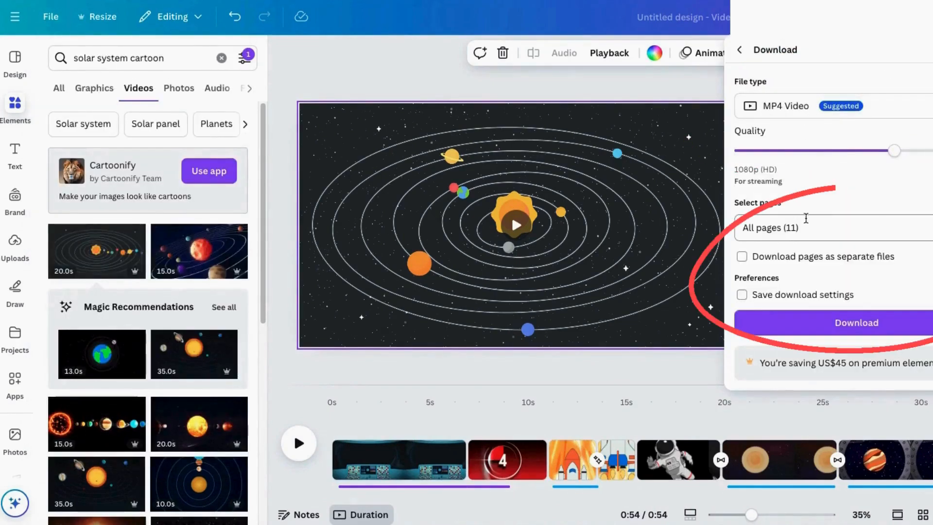
{"action": "left_click", "coordinate": [832, 324]}
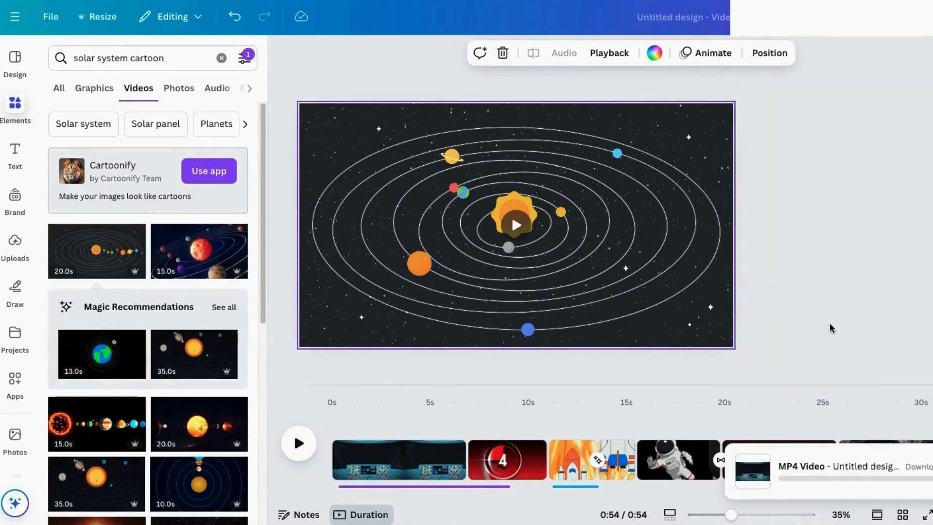